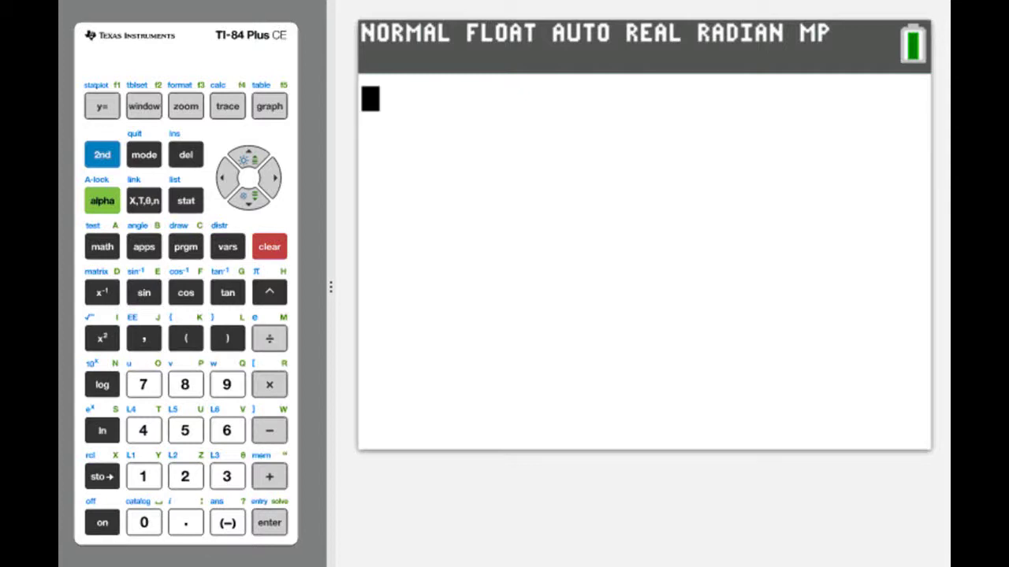
Calculate 5*8 on the home screen and add 1 to the previous answer using Ans
{"action": "left_click", "coordinate": [184, 430]}
{"action": "left_click", "coordinate": [269, 384]}
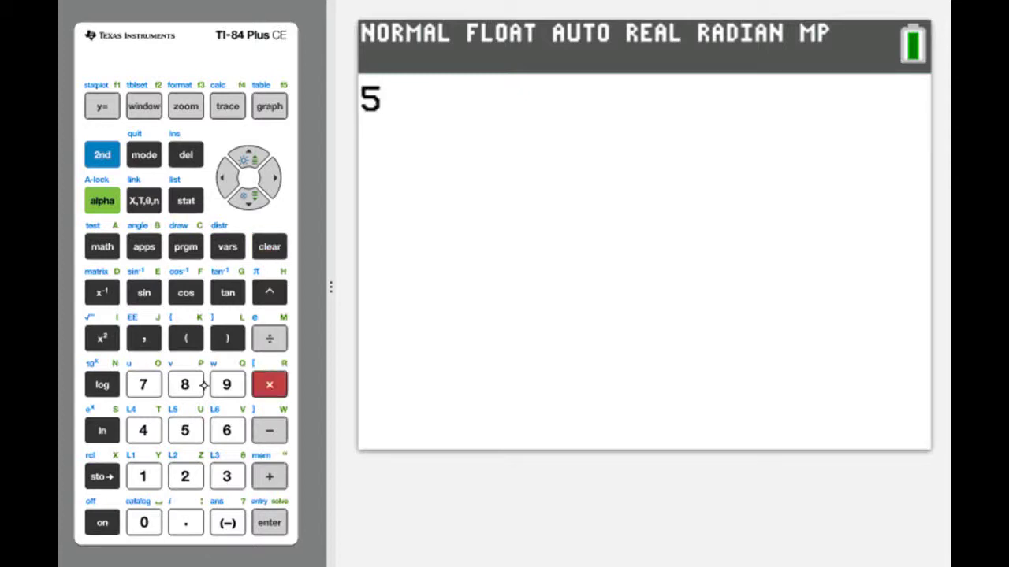
{"action": "left_click", "coordinate": [195, 383]}
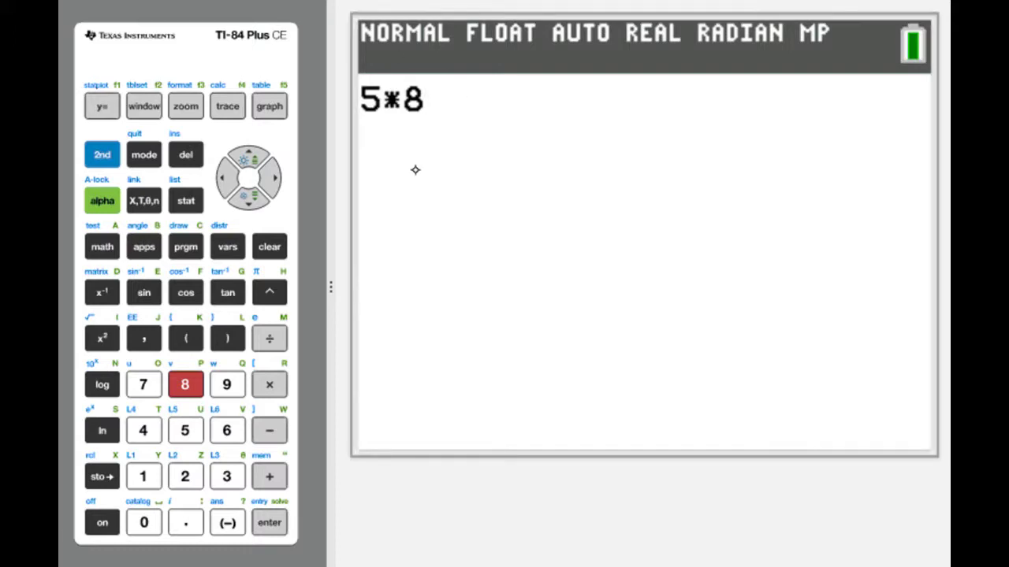
{"action": "key", "text": "Return"}
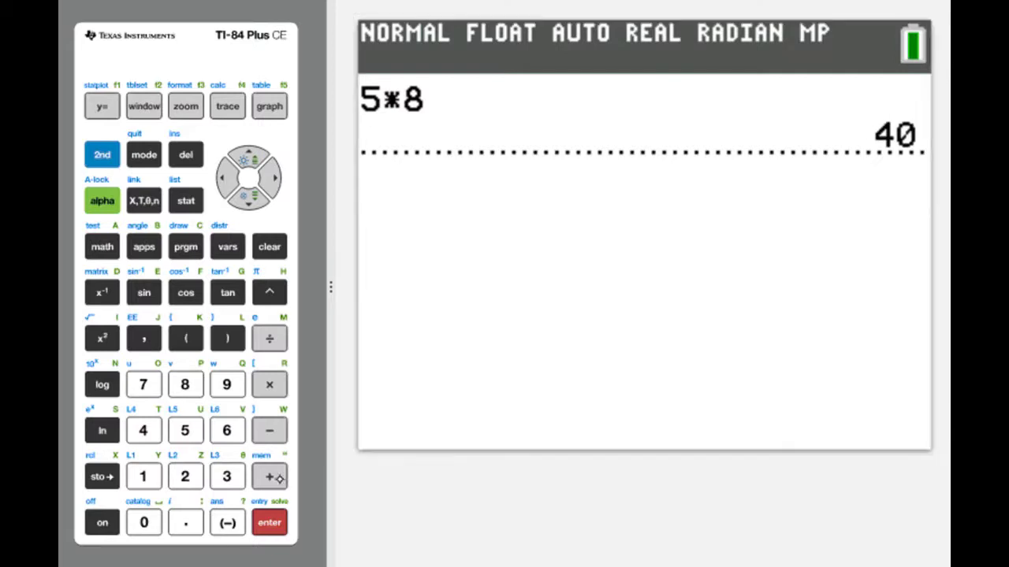
{"action": "type", "text": "+1"}
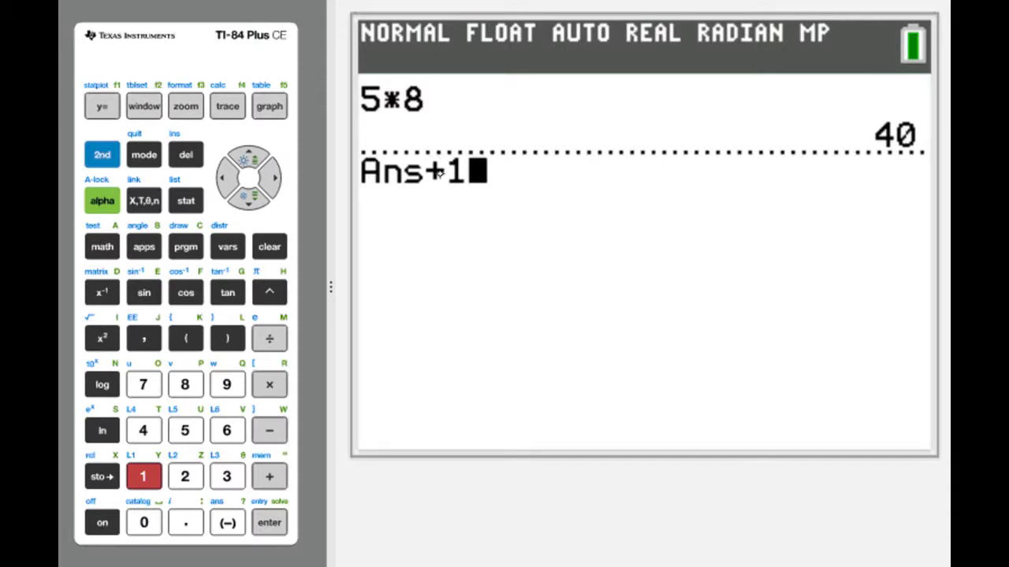
{"action": "key", "text": "Return"}
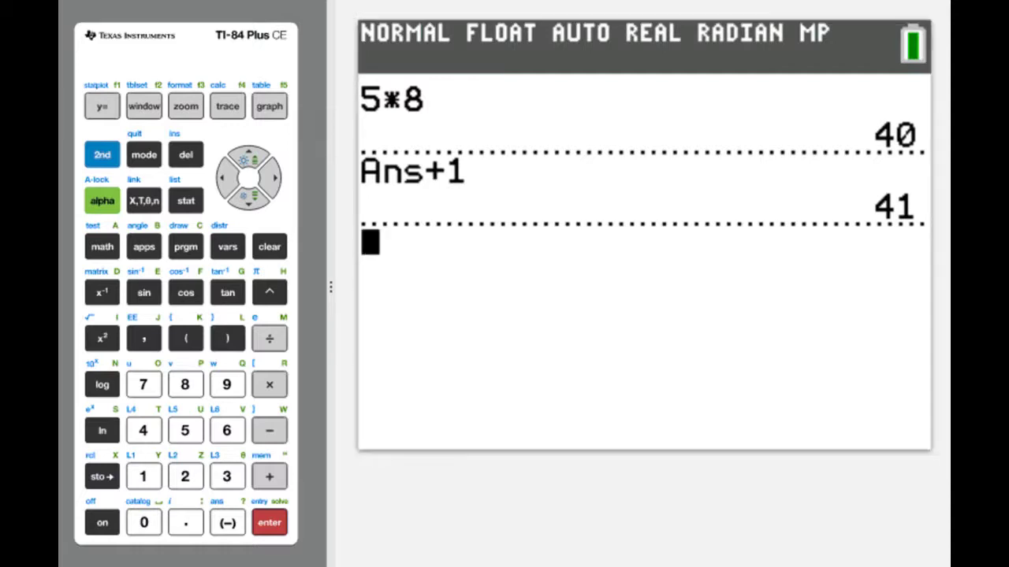
{"action": "key", "text": "Escape"}
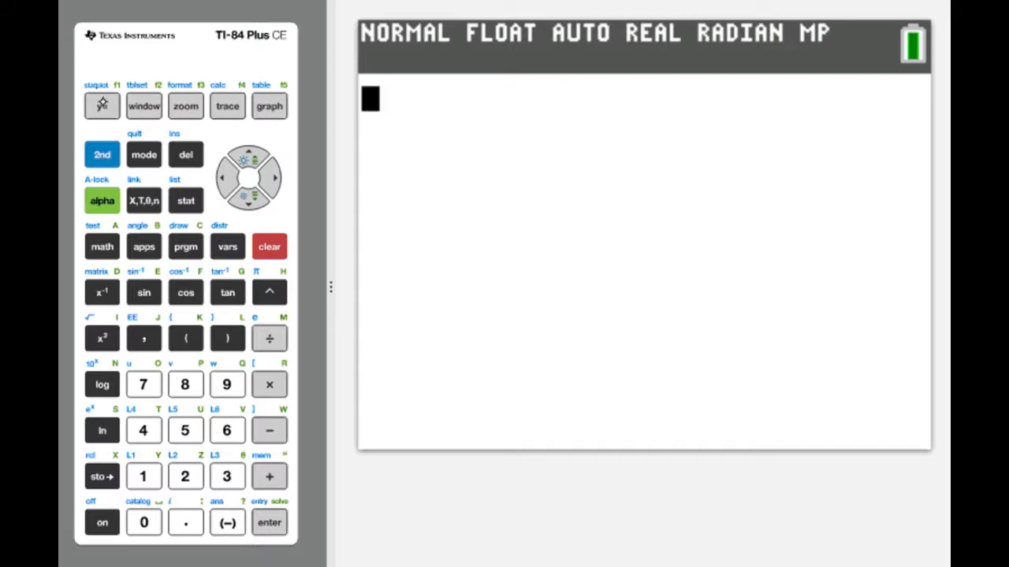
Review the Y1 and Y2 equations, their graphs and the available graph calculation options
{"action": "key", "text": "F1"}
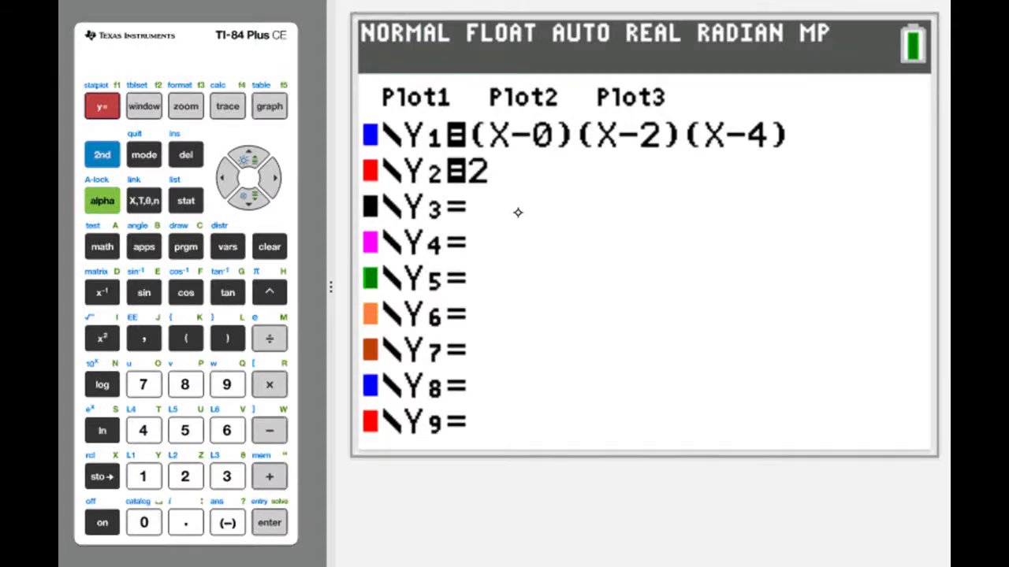
{"action": "key", "text": "F5"}
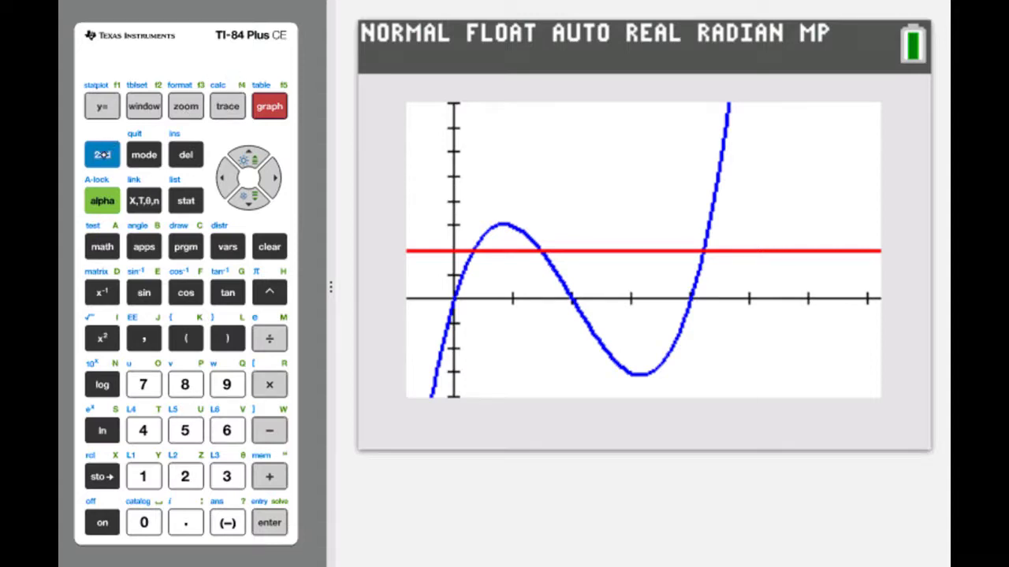
{"action": "left_click", "coordinate": [103, 155]}
{"action": "left_click", "coordinate": [227, 108]}
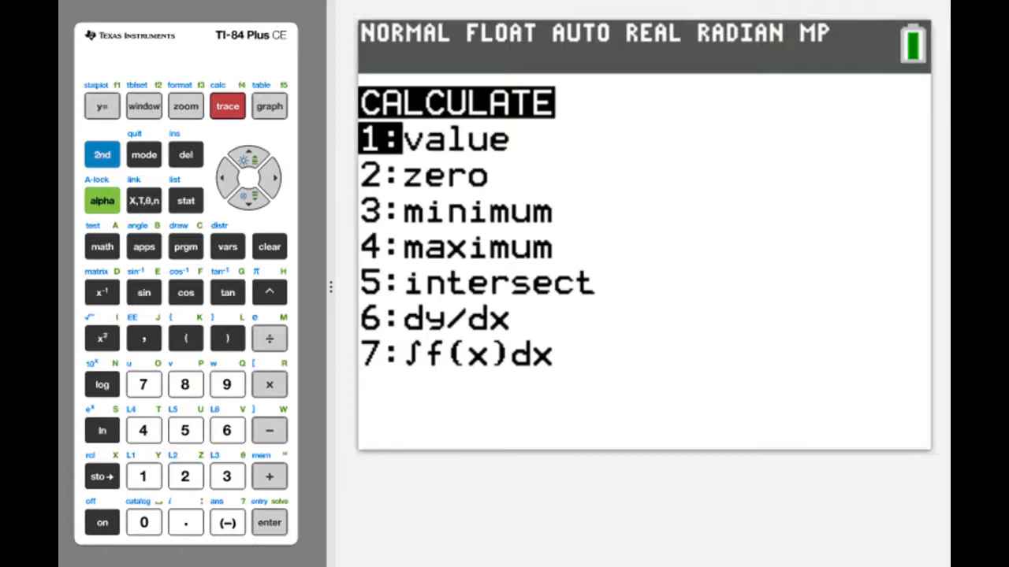
{"action": "left_click", "coordinate": [265, 97]}
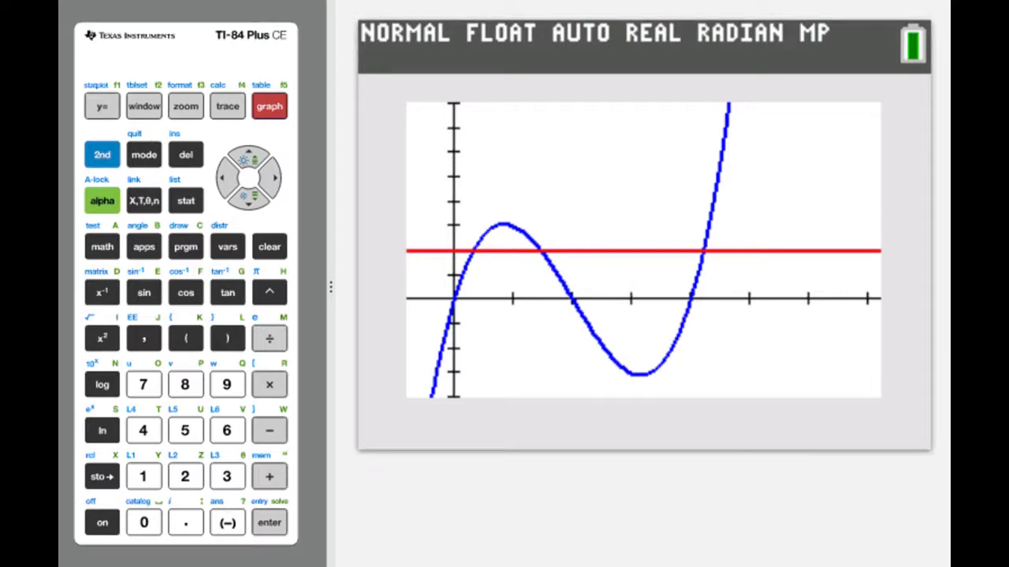
Start an intersect calculation and move the cursor along Y1 to about X=1.39, near the middle crossing with Y2
{"action": "left_click", "coordinate": [104, 142]}
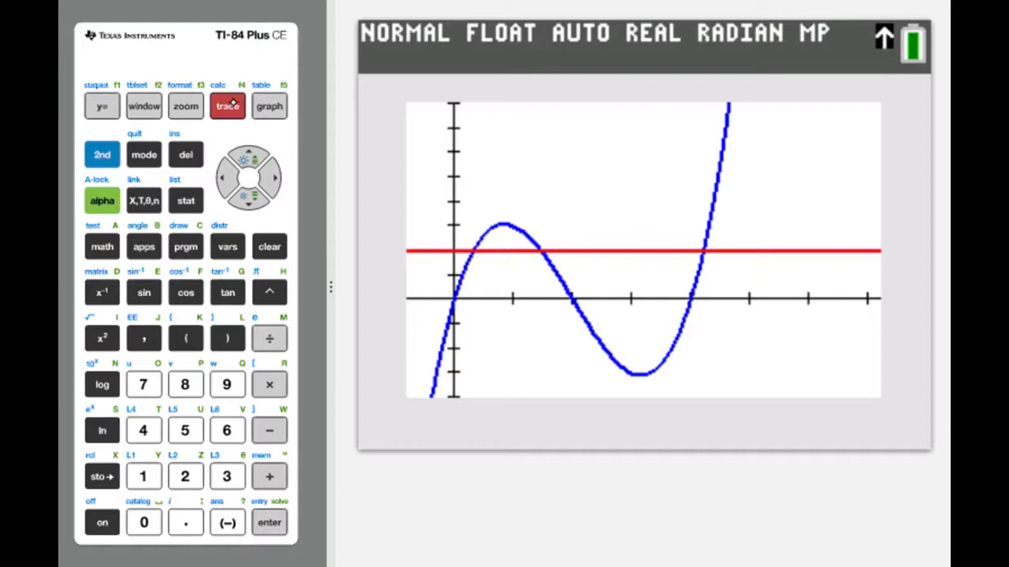
{"action": "left_click", "coordinate": [227, 106]}
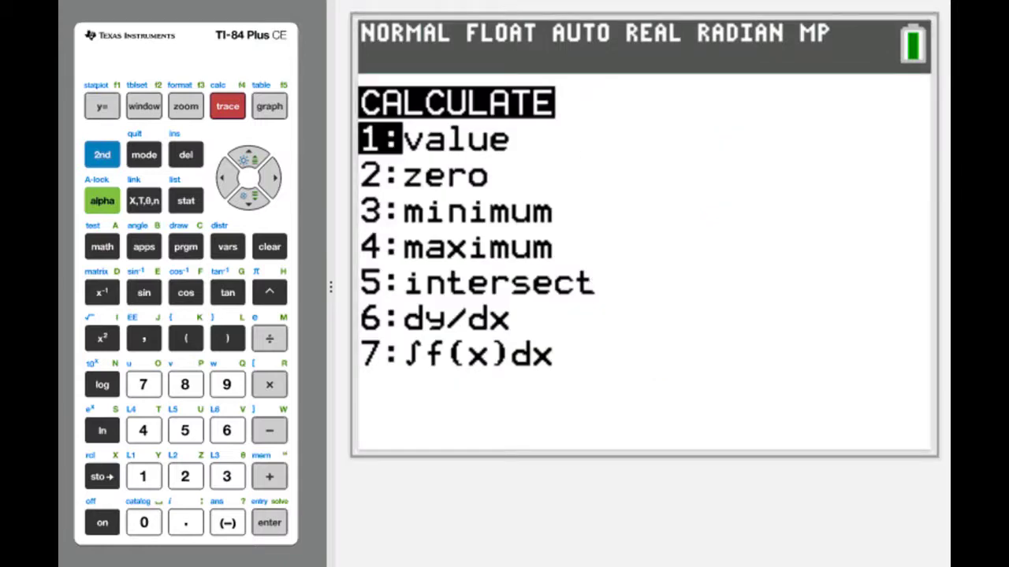
{"action": "left_click", "coordinate": [185, 430]}
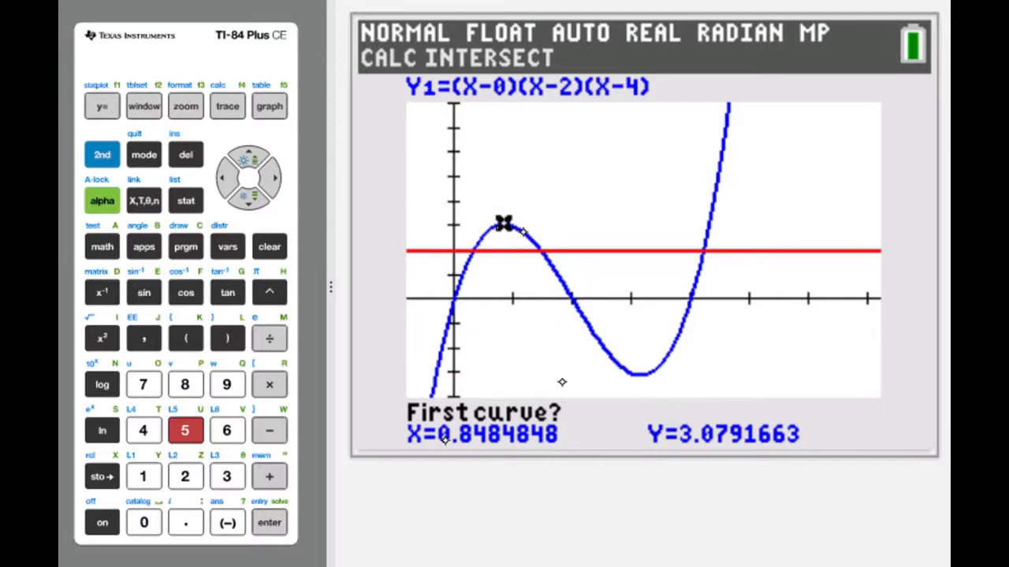
{"action": "left_click", "coordinate": [272, 177]}
{"action": "left_click", "coordinate": [272, 176]}
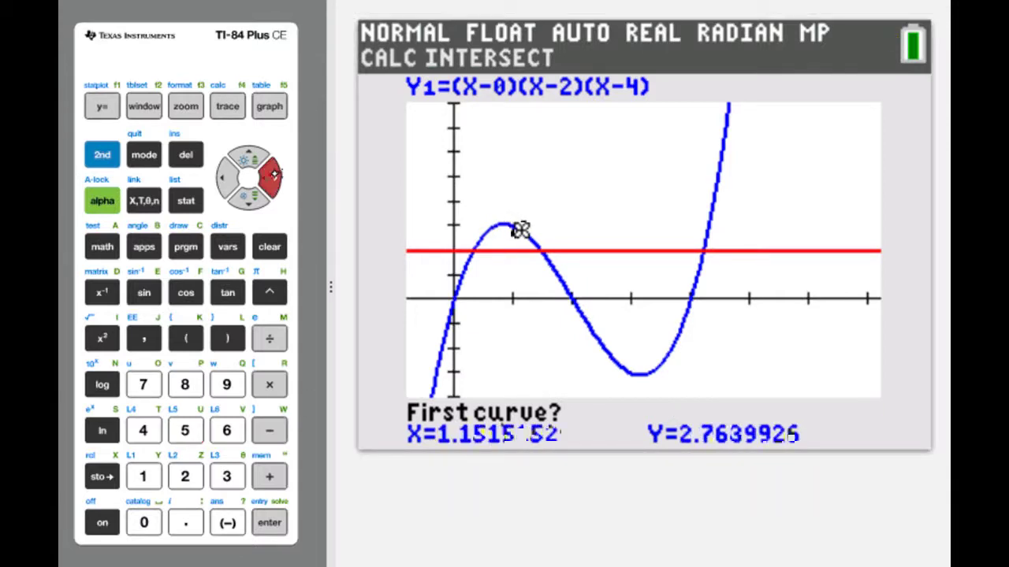
{"action": "left_click", "coordinate": [271, 176]}
{"action": "left_click", "coordinate": [272, 176]}
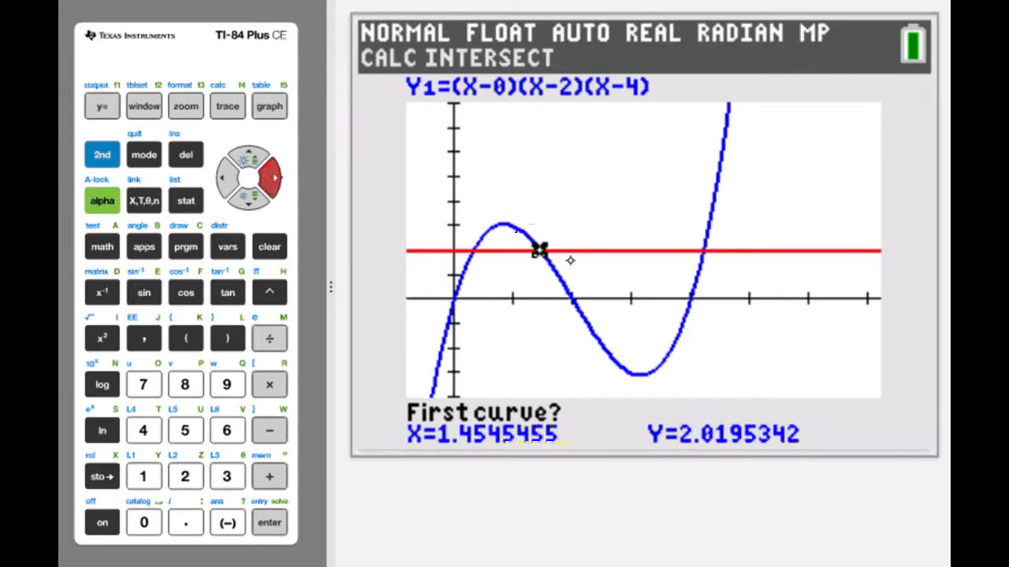
{"action": "key", "text": "Left"}
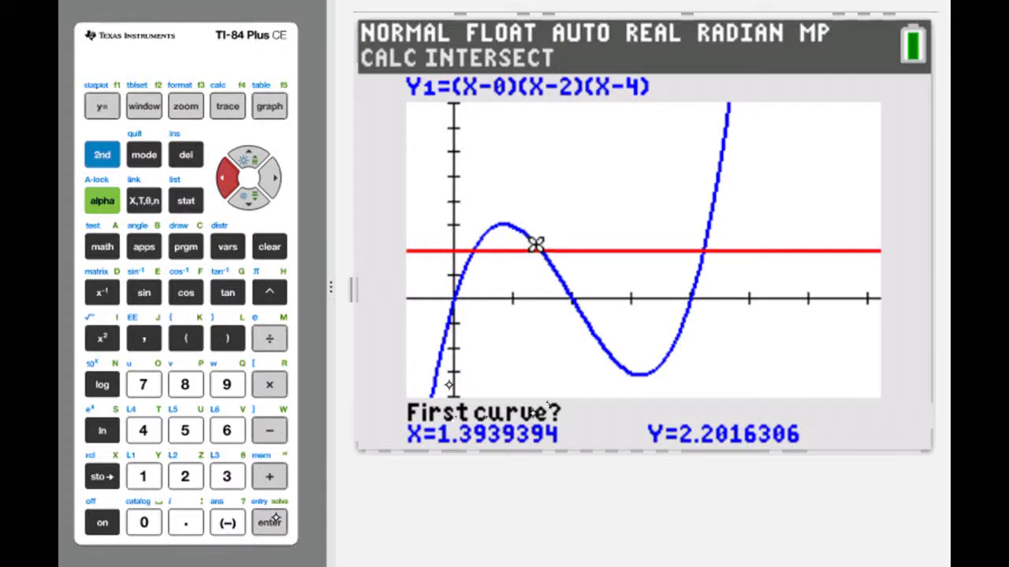
Compute the intersection with Y1 as first curve, Y2 as second curve and the current cursor position as guess
{"action": "key", "text": "Return"}
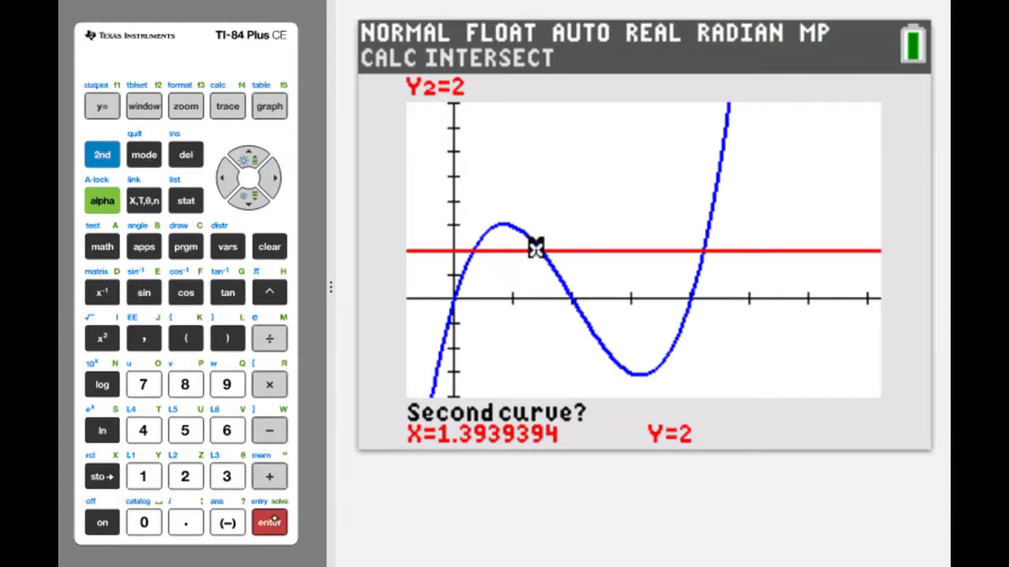
{"action": "left_click", "coordinate": [269, 523]}
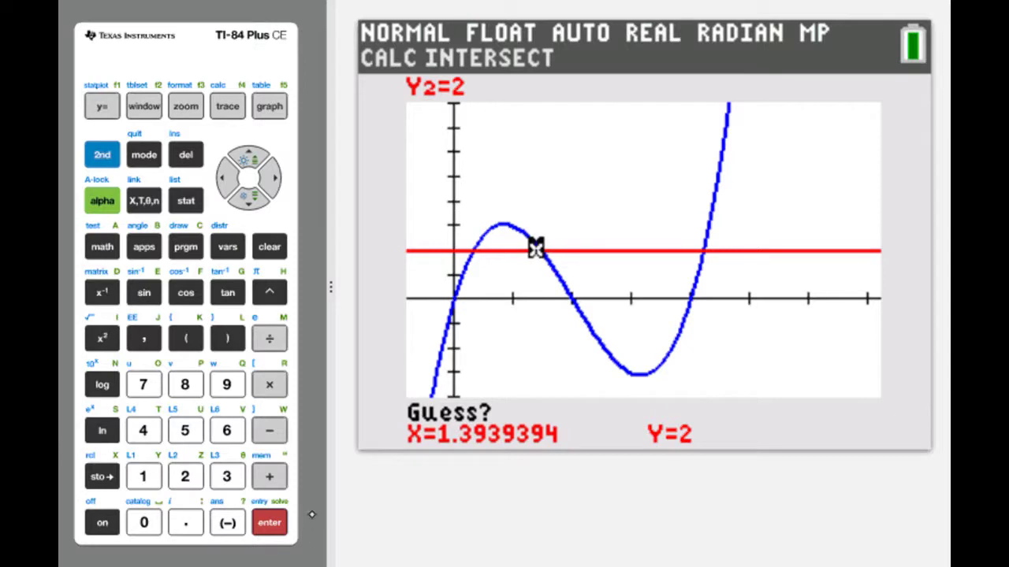
{"action": "left_click", "coordinate": [269, 522]}
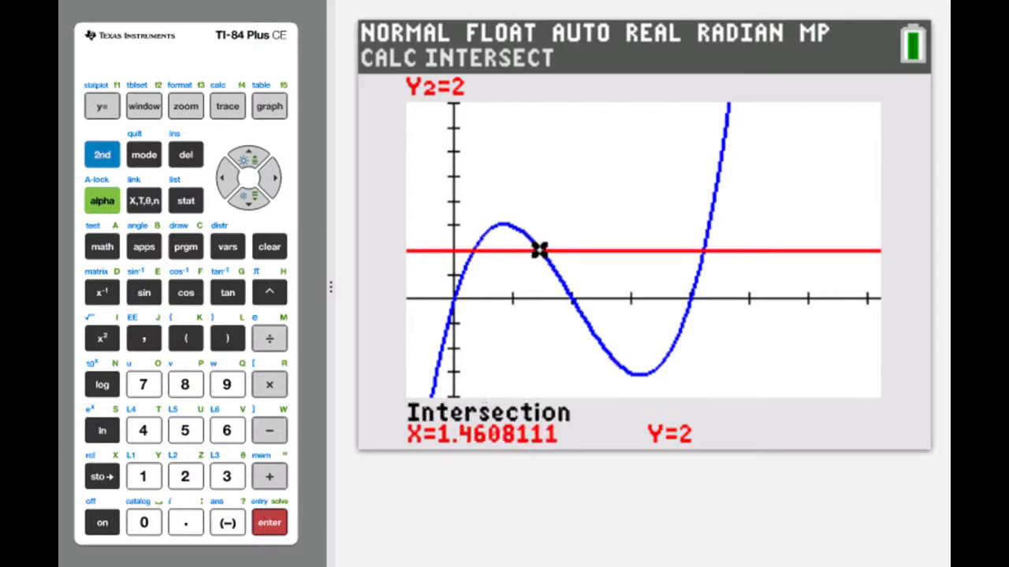
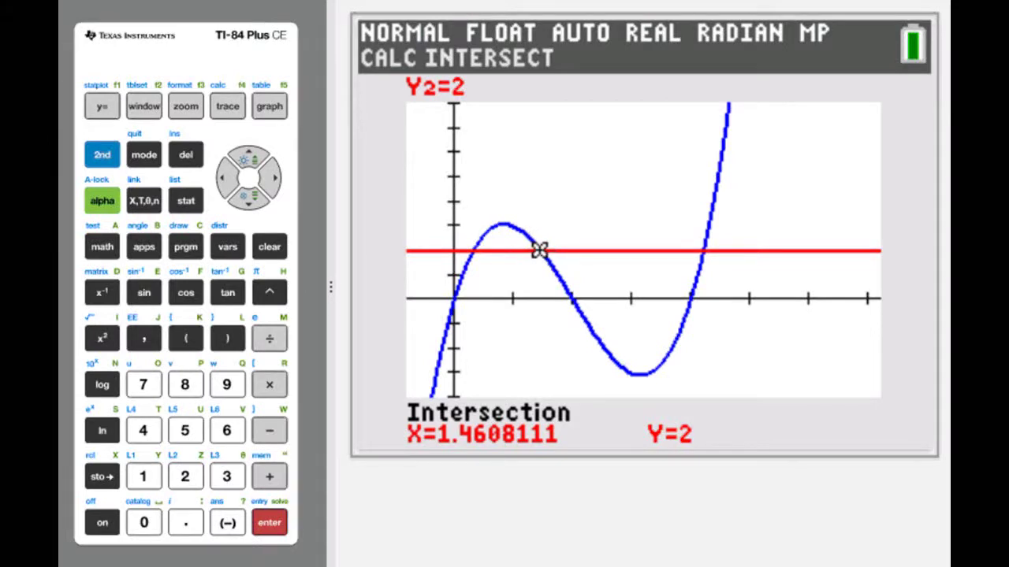
{"action": "left_click", "coordinate": [269, 522]}
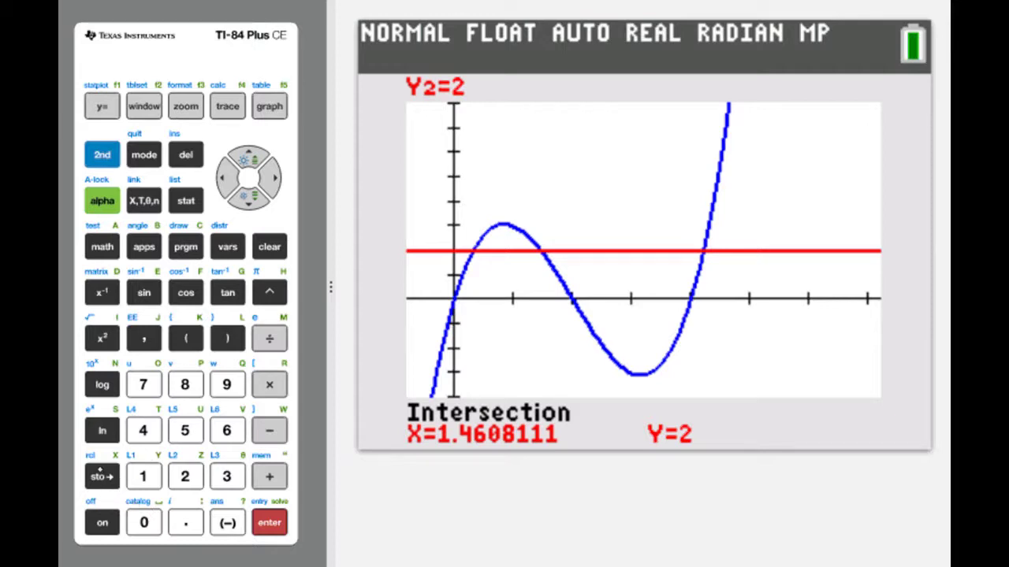
Store the intersection's x-value from Ans in variable A and clear the home screen
{"action": "left_click", "coordinate": [99, 471]}
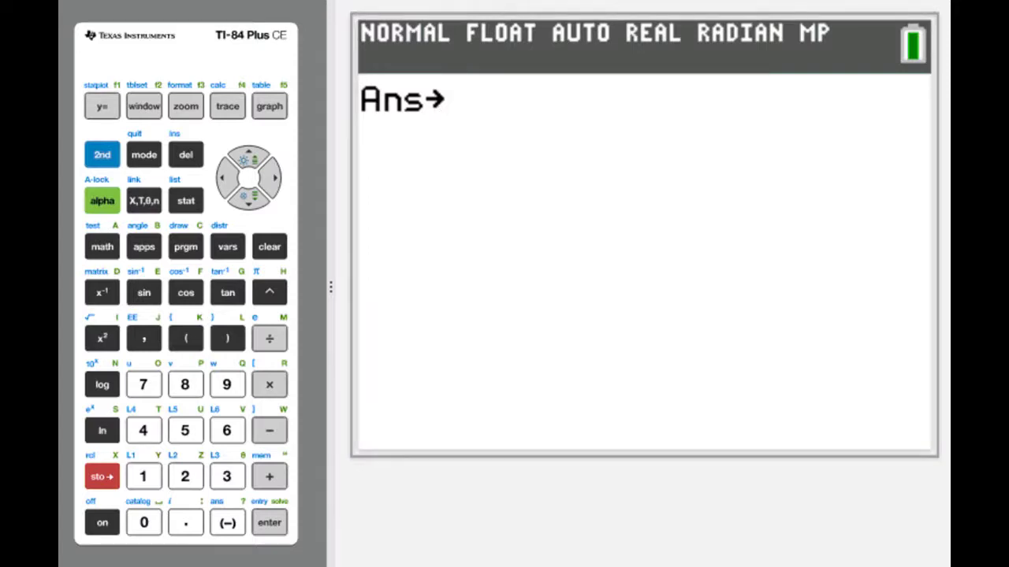
{"action": "left_click", "coordinate": [102, 199]}
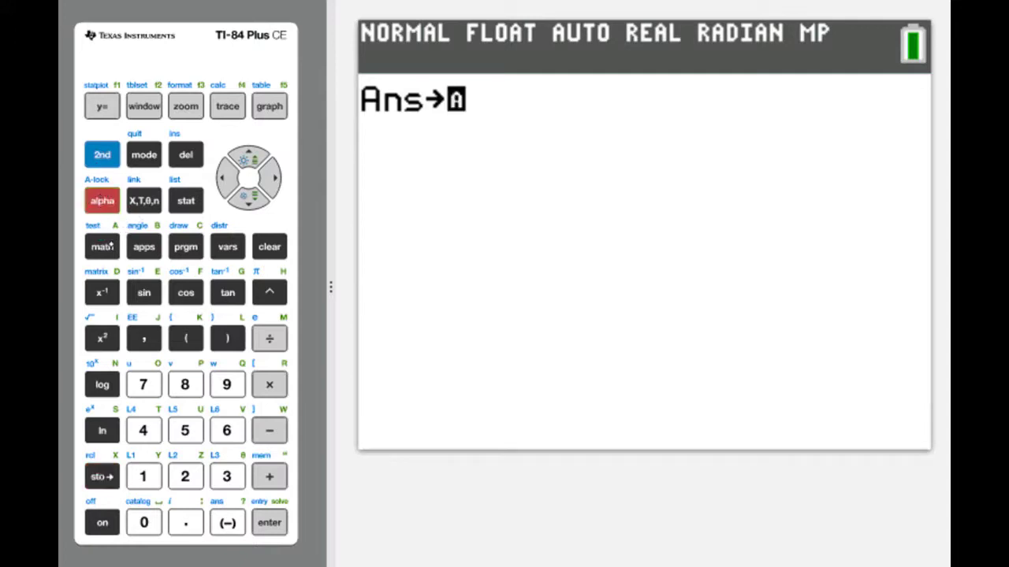
{"action": "left_click", "coordinate": [104, 246]}
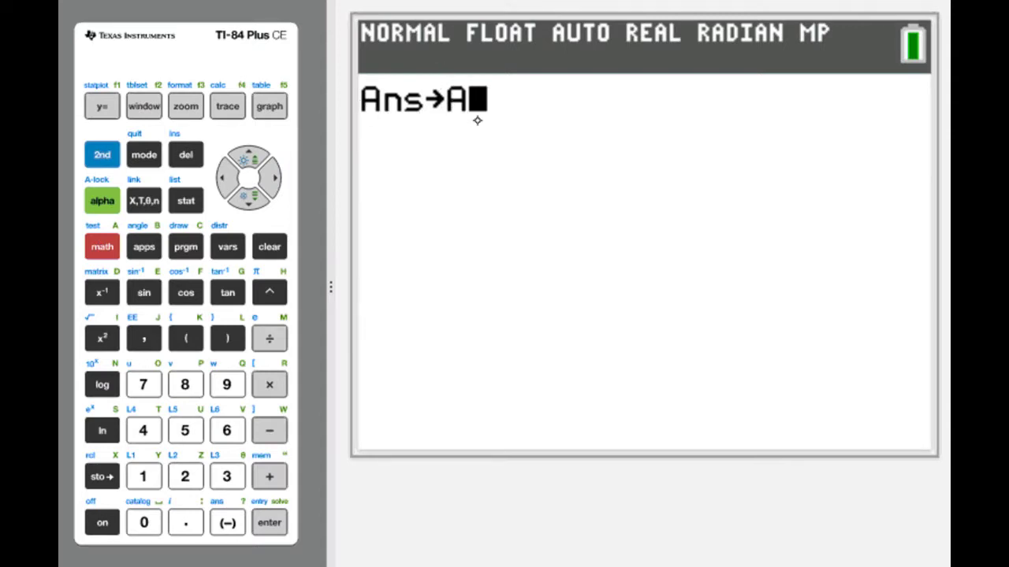
{"action": "left_click", "coordinate": [268, 522]}
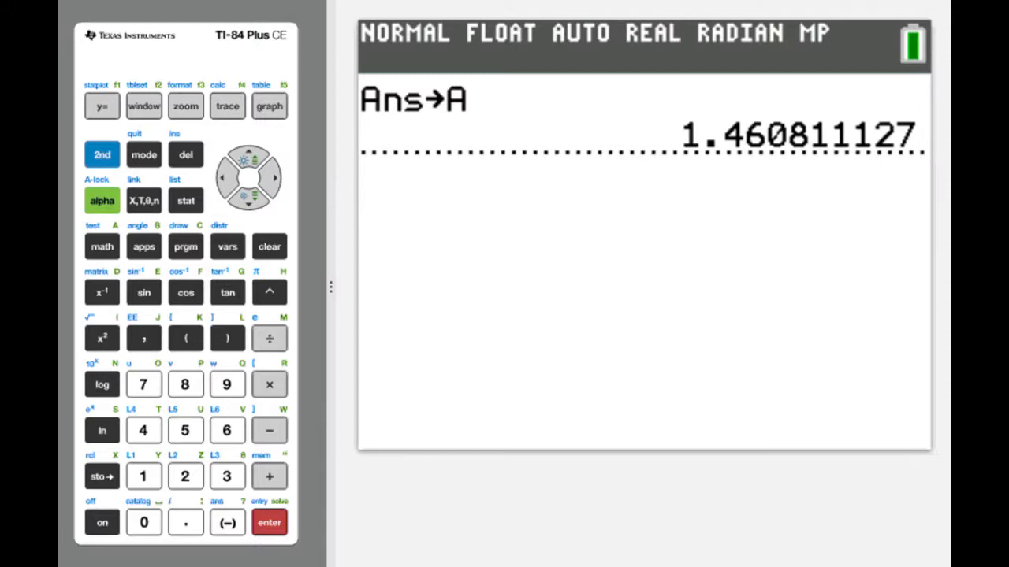
{"action": "key", "text": "Escape"}
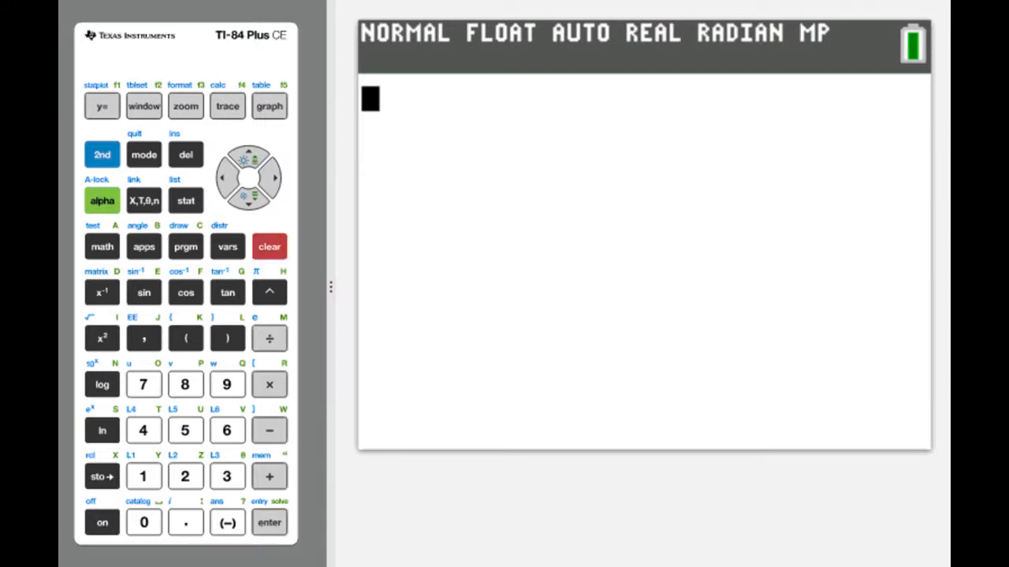
Display the graph again and start a dy/dx calculation on Y1
{"action": "left_click", "coordinate": [266, 101]}
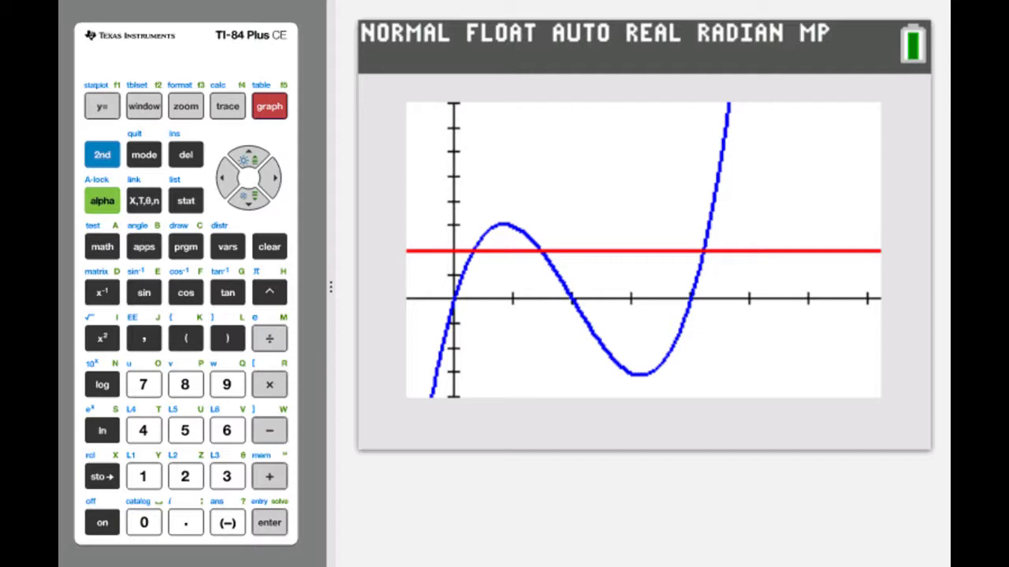
{"action": "left_click", "coordinate": [99, 146]}
{"action": "left_click", "coordinate": [227, 101]}
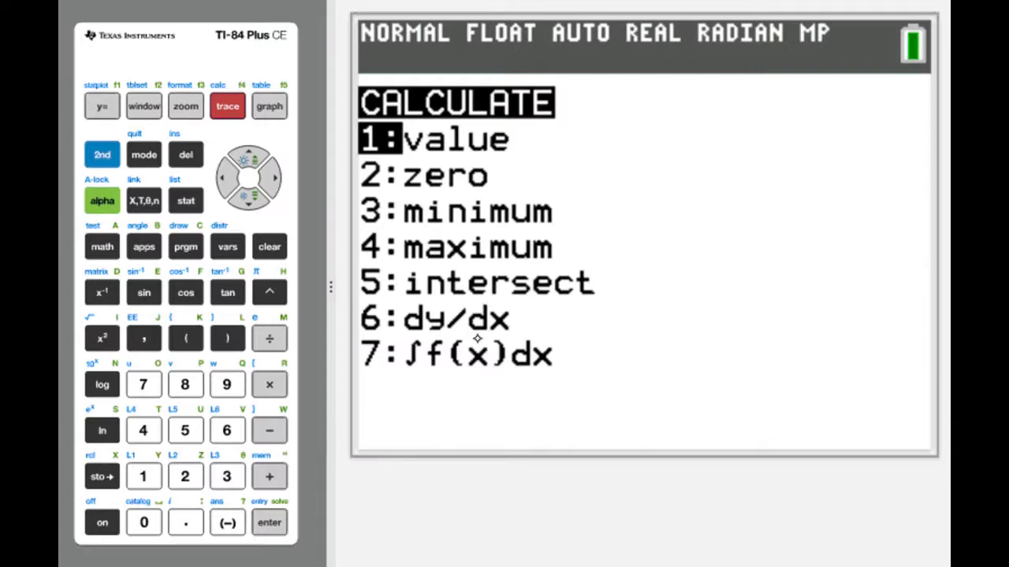
{"action": "left_click", "coordinate": [227, 430]}
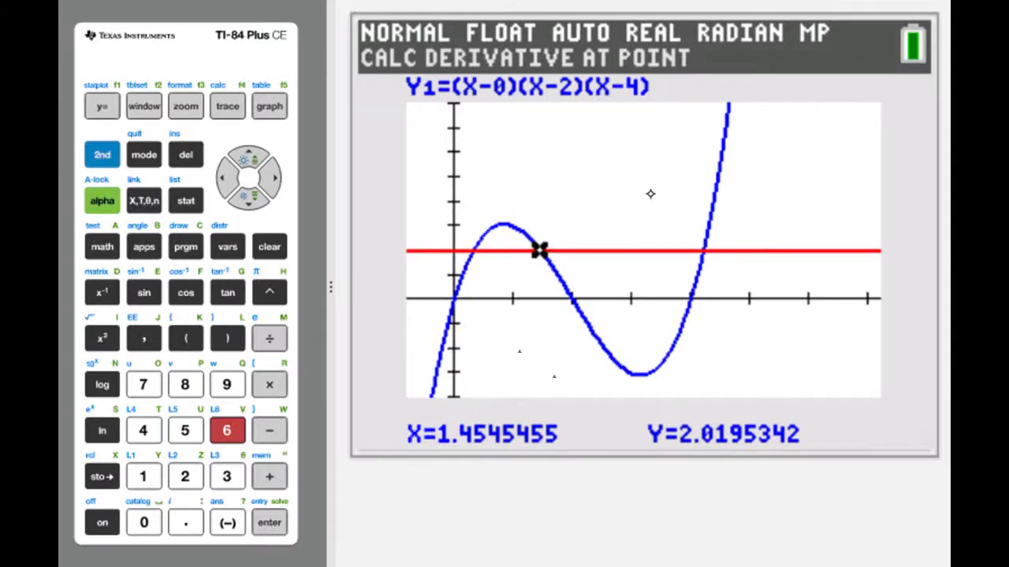
Trace the derivative cursor back and forth along Y1 near its local maximum, ending at about X=0.97
{"action": "key", "text": "Left"}
{"action": "key", "text": "Left"}
{"action": "key", "text": "Left"}
{"action": "key", "text": "Left"}
{"action": "key", "text": "Left"}
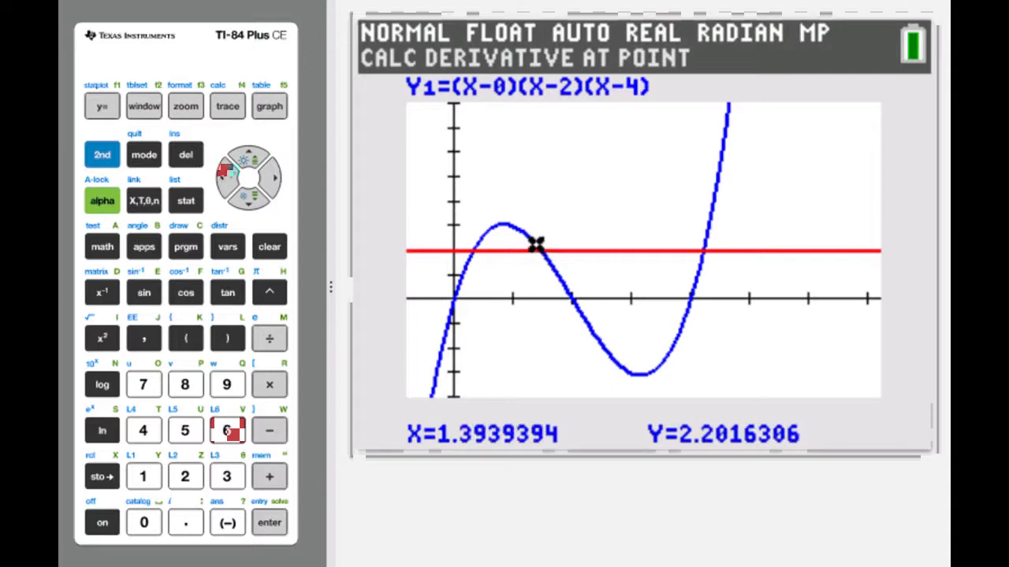
{"action": "key", "text": "Left"}
{"action": "key", "text": "Left"}
{"action": "key", "text": "Left"}
{"action": "key", "text": "Left"}
{"action": "key", "text": "Left"}
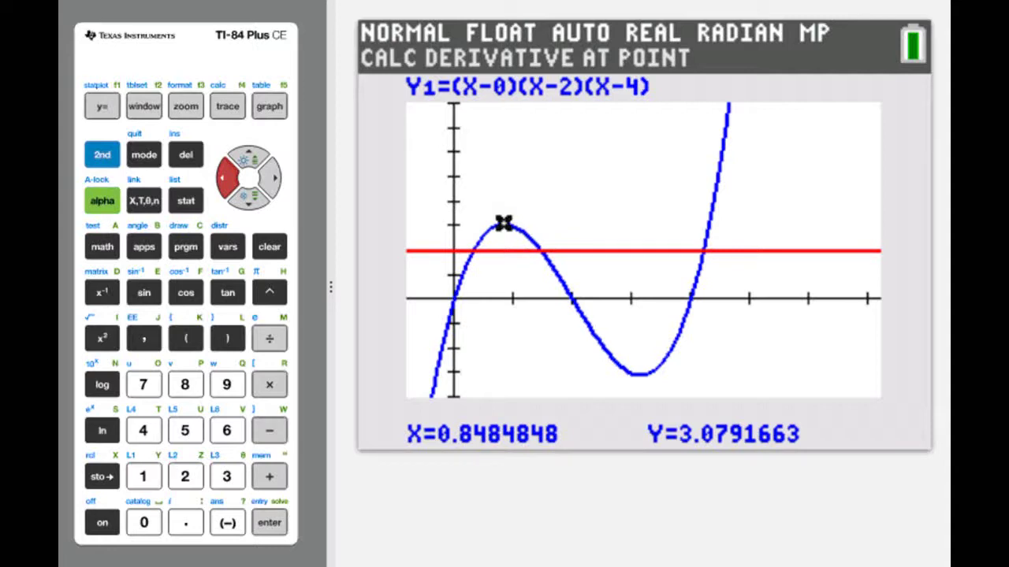
{"action": "key", "text": "Right"}
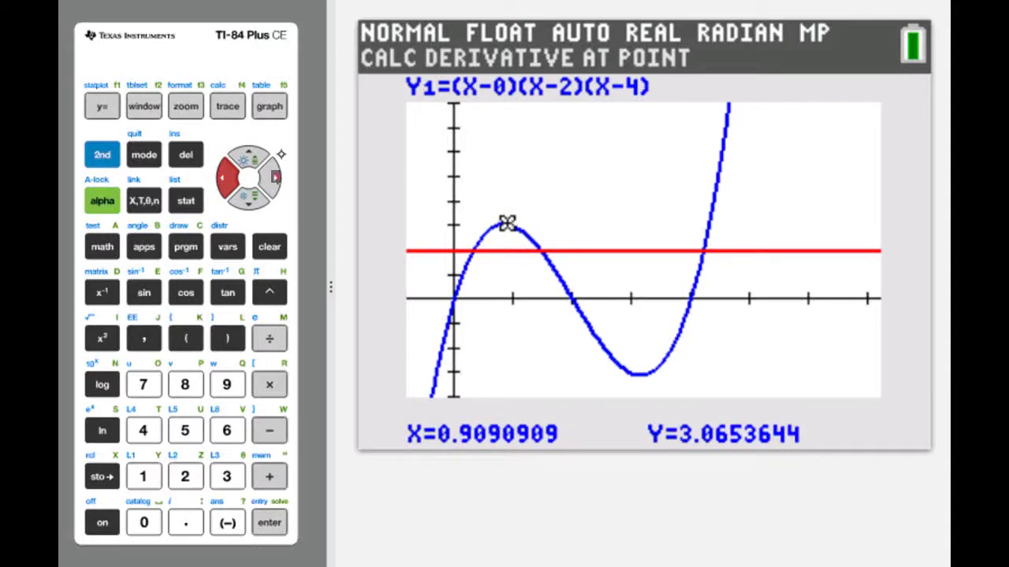
{"action": "left_click", "coordinate": [275, 179]}
{"action": "left_click", "coordinate": [273, 176]}
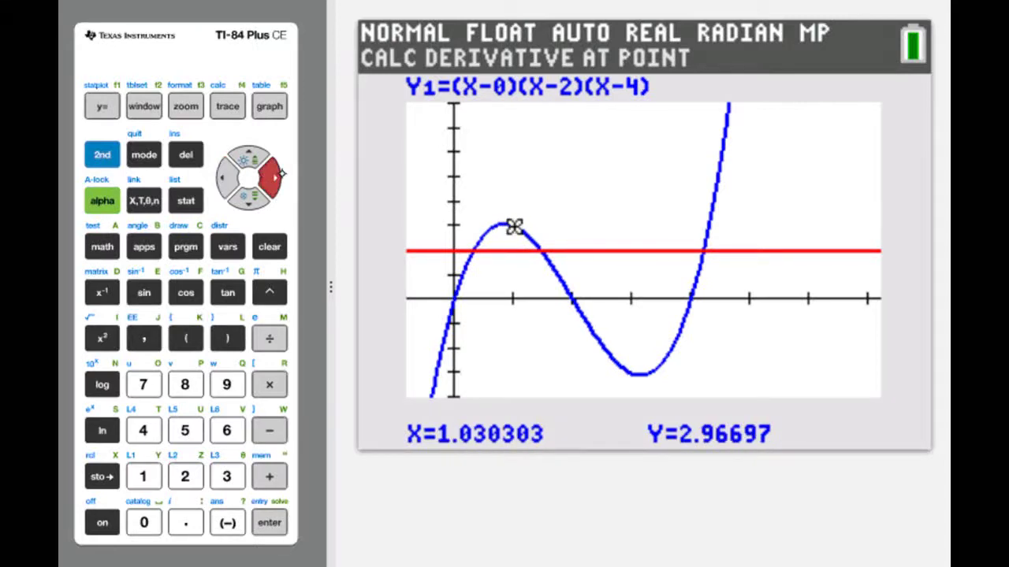
{"action": "key", "text": "Left"}
{"action": "key", "text": "Left"}
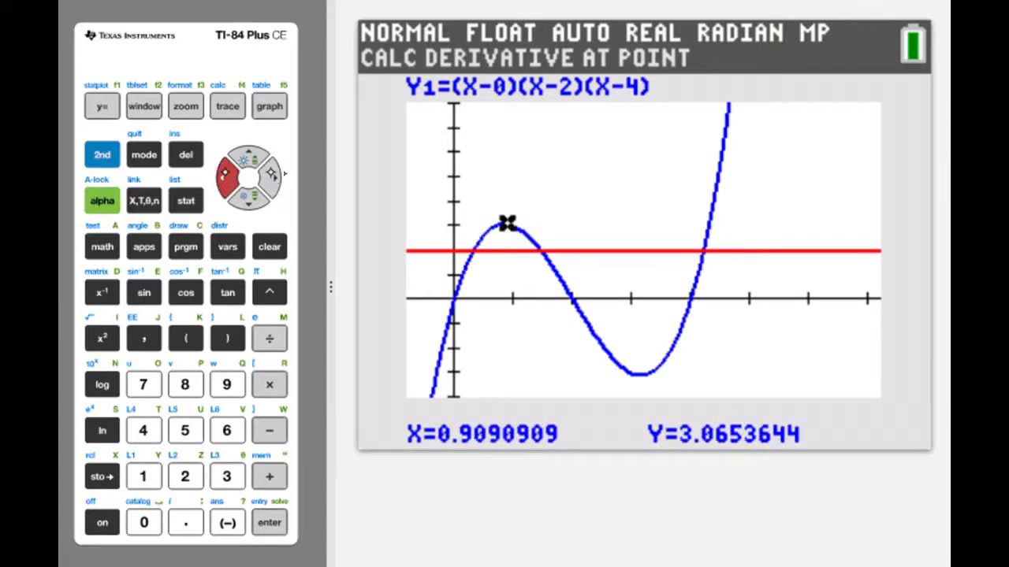
{"action": "key", "text": "Right"}
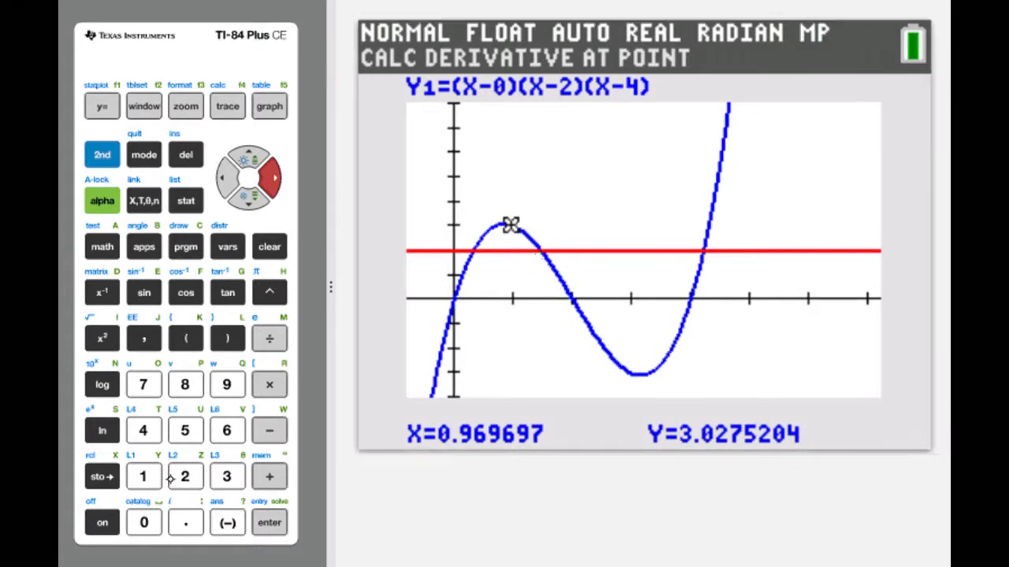
Evaluate the derivative of Y1 at X=1 on the graph
{"action": "left_click", "coordinate": [142, 476]}
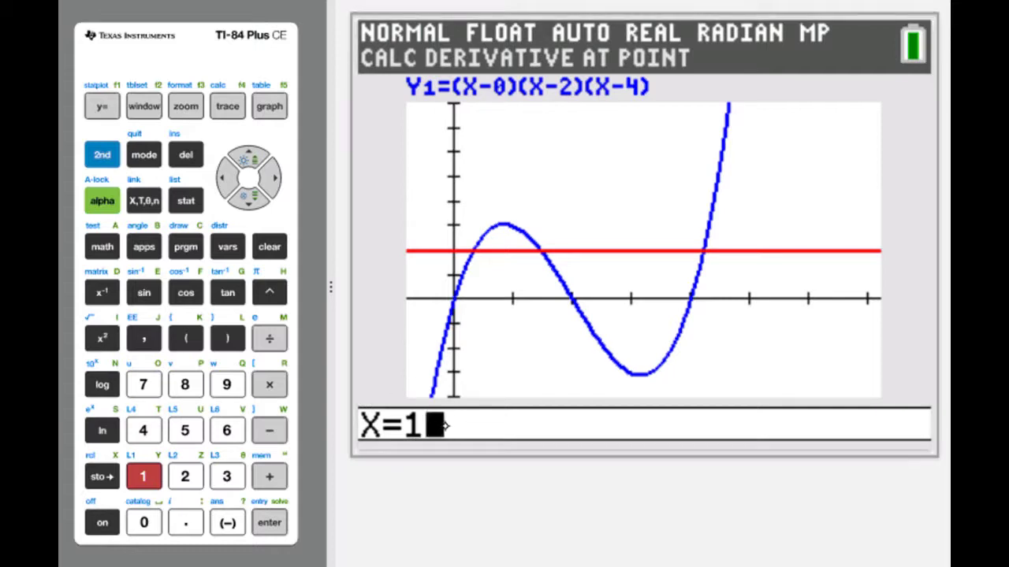
{"action": "left_click", "coordinate": [269, 522]}
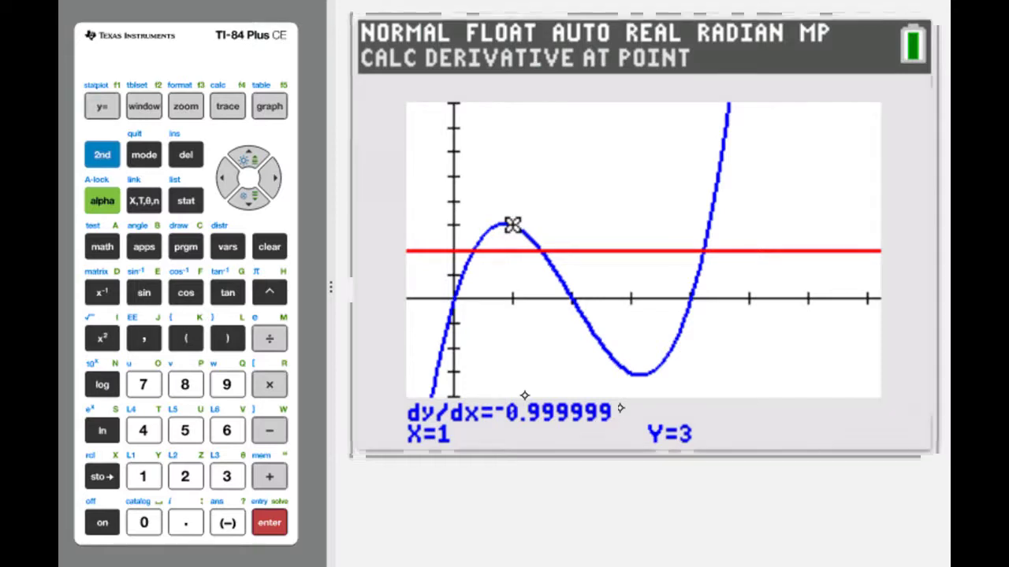
Compute the definite integral of Y1 on the graph from lower limit 1 to upper limit 3, and redraw the graph without shading
{"action": "left_click", "coordinate": [111, 148]}
{"action": "left_click", "coordinate": [227, 106]}
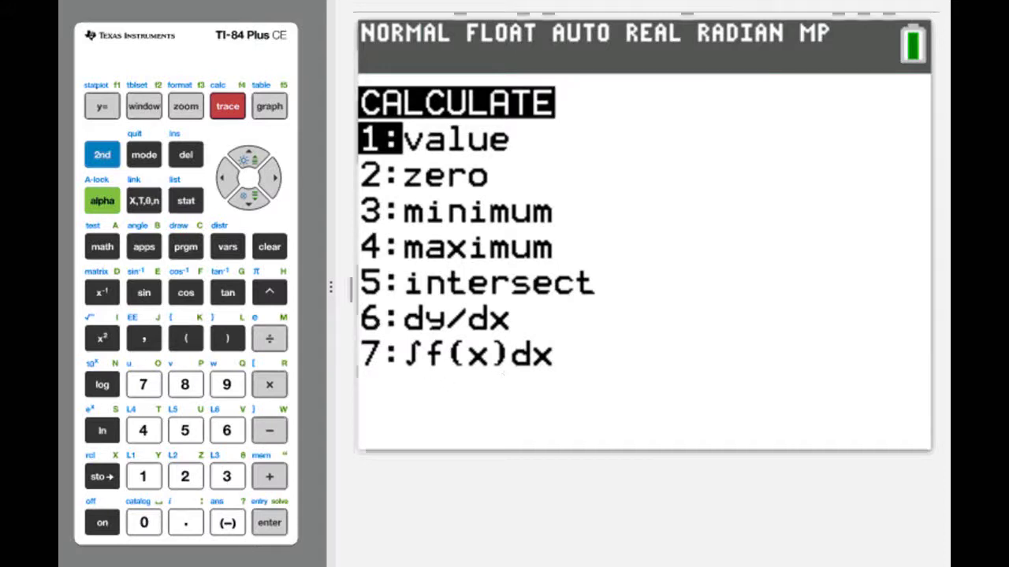
{"action": "key", "text": "7"}
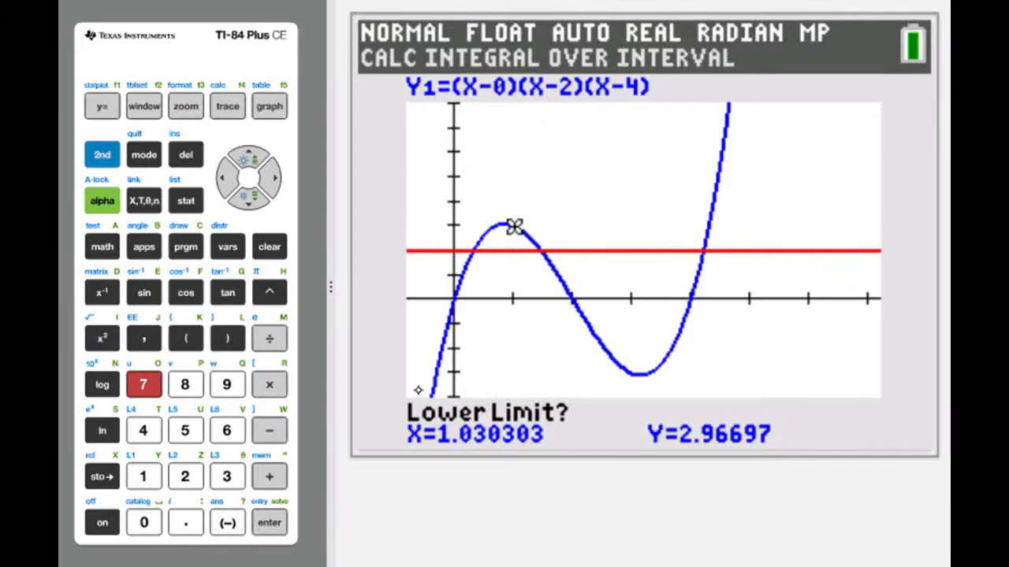
{"action": "key", "text": "Left"}
{"action": "key", "text": "Right"}
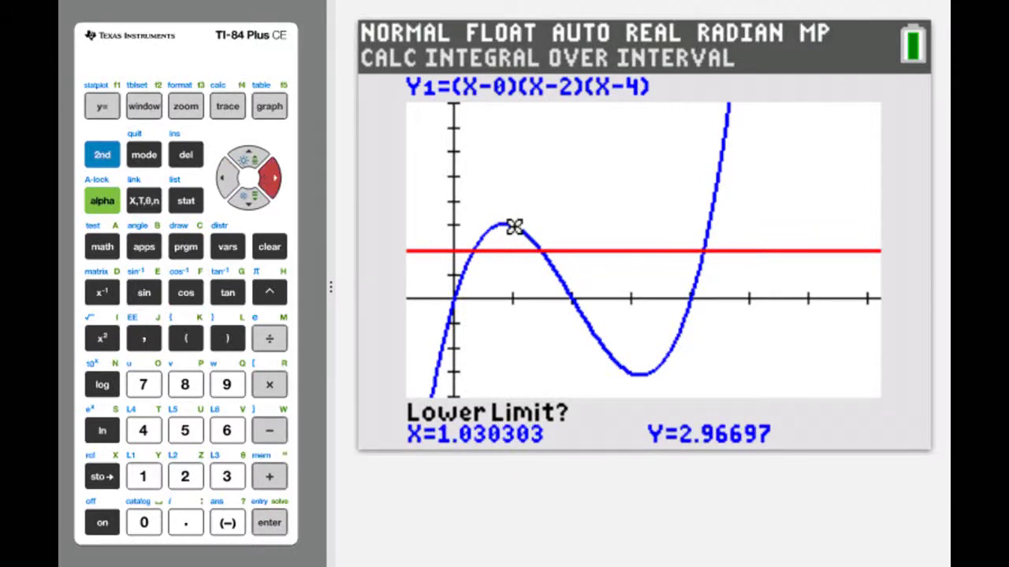
{"action": "left_click", "coordinate": [144, 476]}
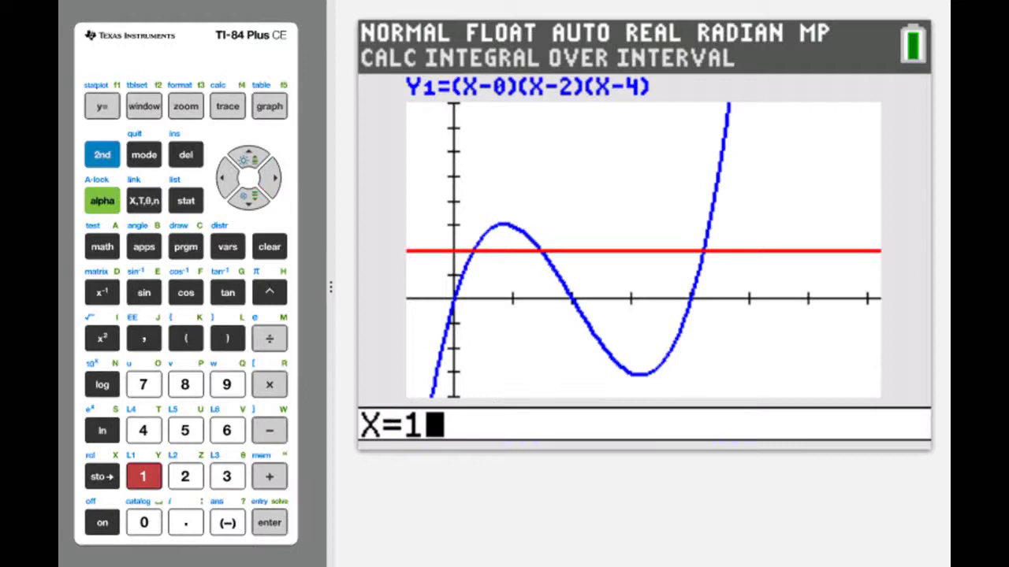
{"action": "left_click", "coordinate": [269, 522]}
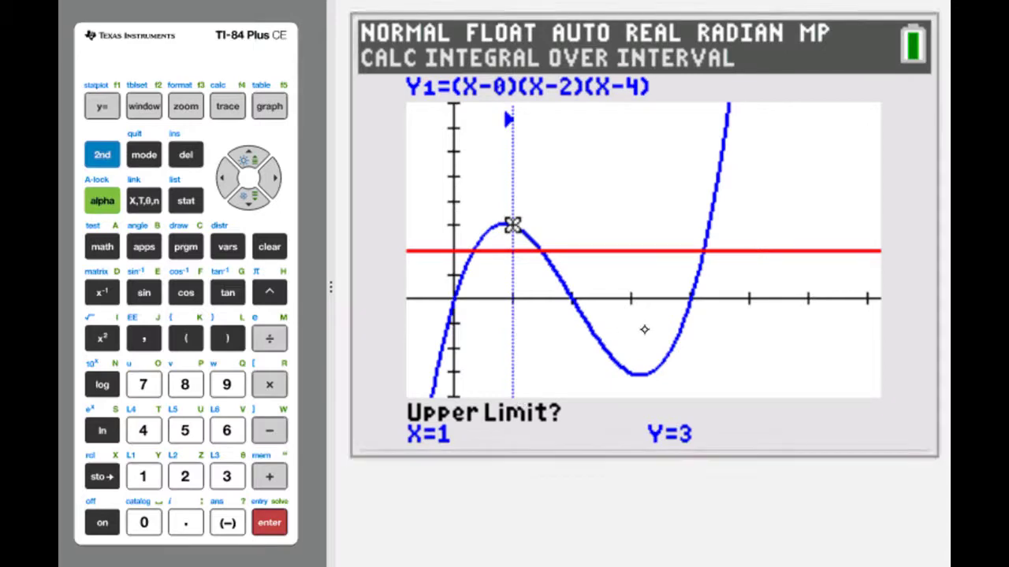
{"action": "left_click", "coordinate": [220, 477]}
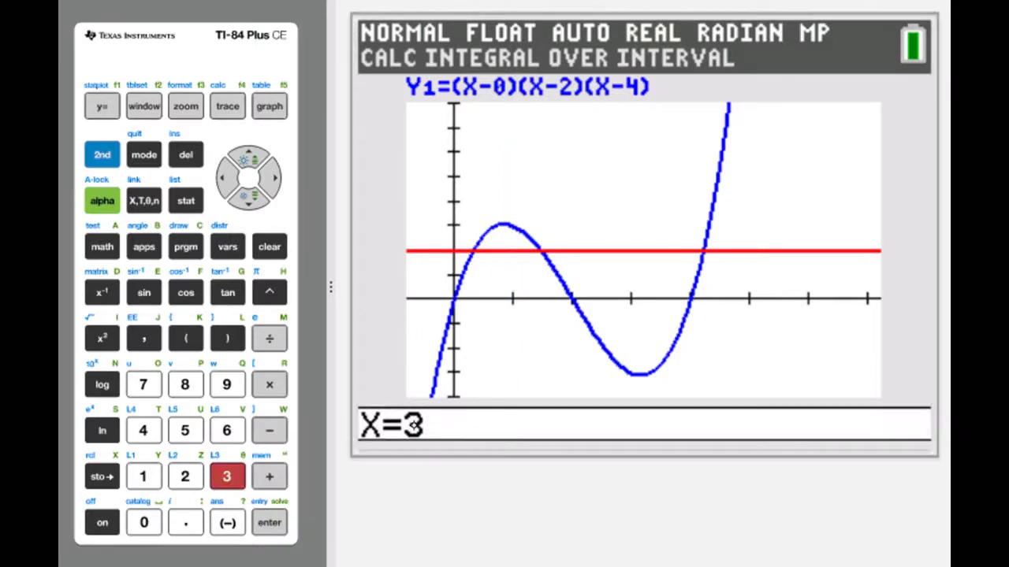
{"action": "left_click", "coordinate": [278, 522]}
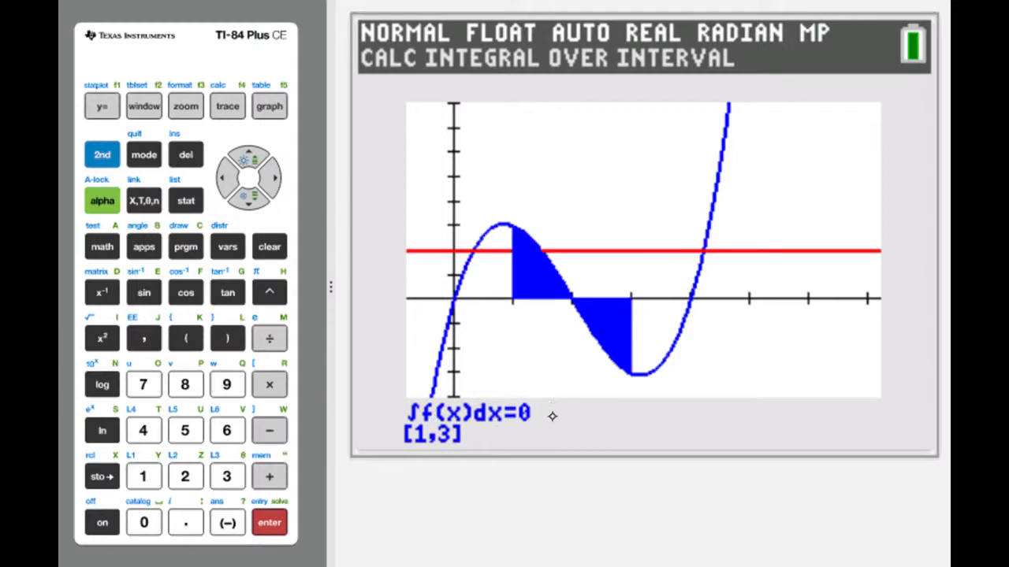
{"action": "key", "text": "F5"}
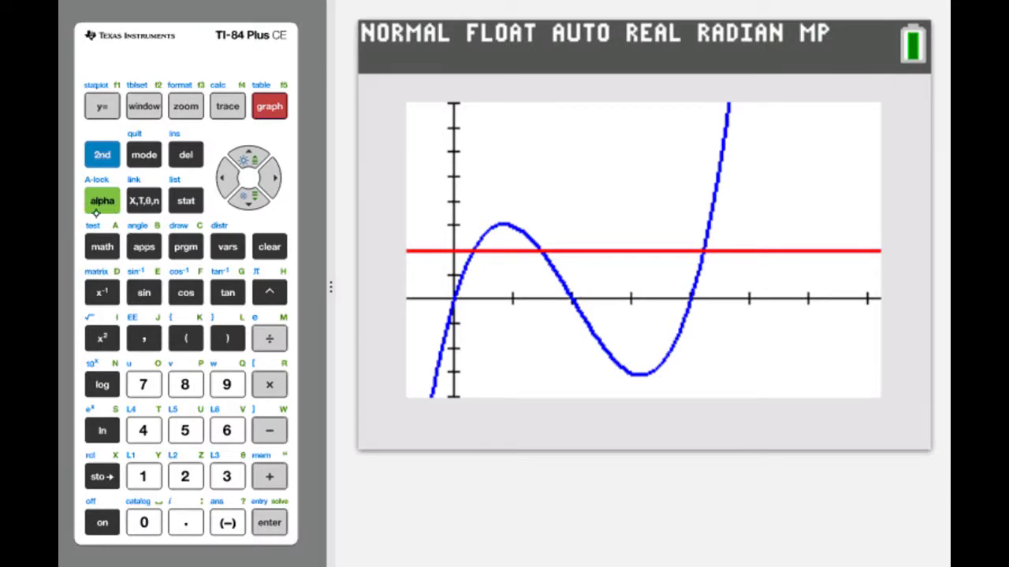
Evaluate the numerical derivative (nDeriv) of 6X^3 with respect to X at X=2 on the home screen
{"action": "left_click", "coordinate": [103, 247]}
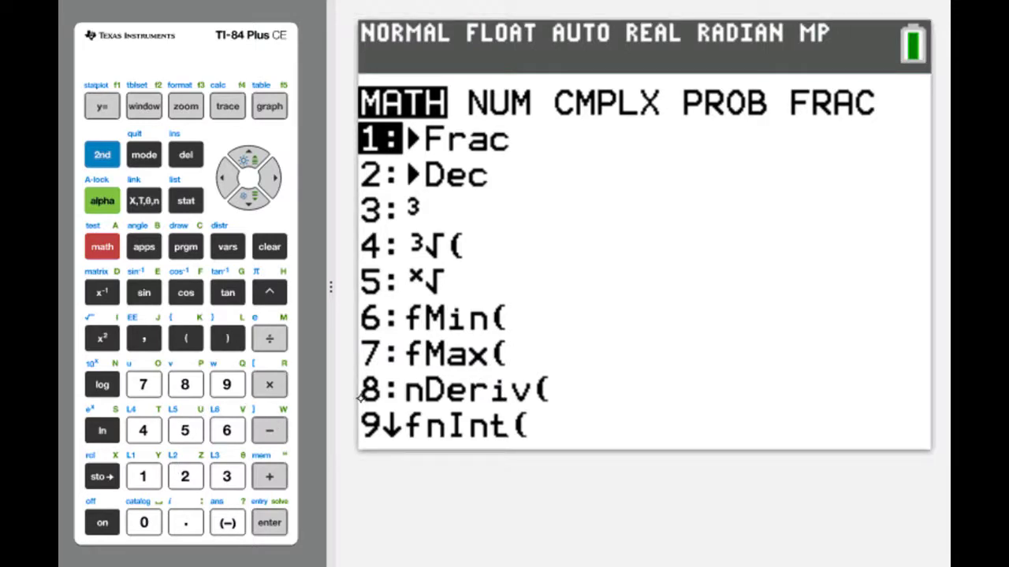
{"action": "left_click", "coordinate": [186, 380]}
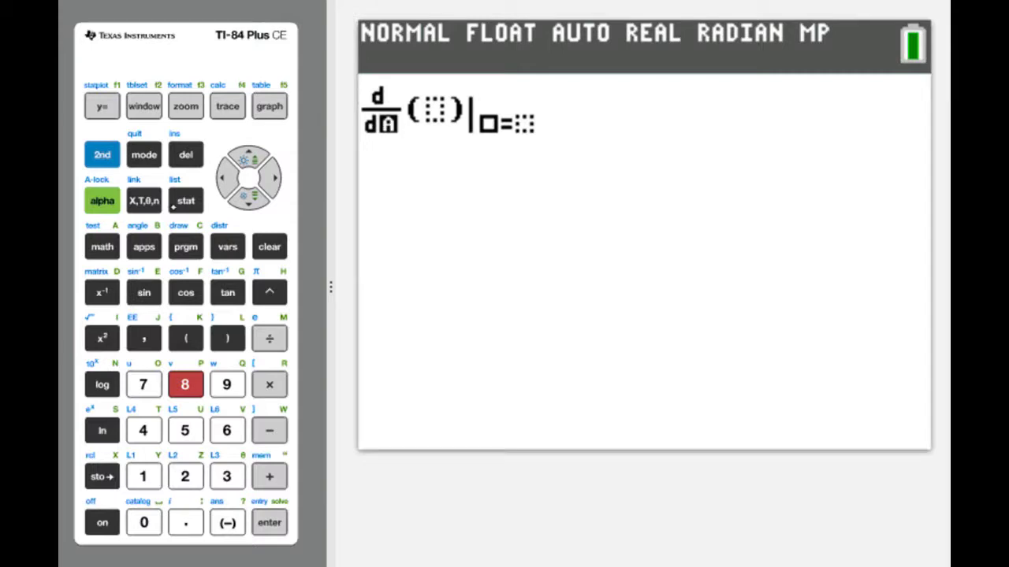
{"action": "left_click", "coordinate": [144, 200]}
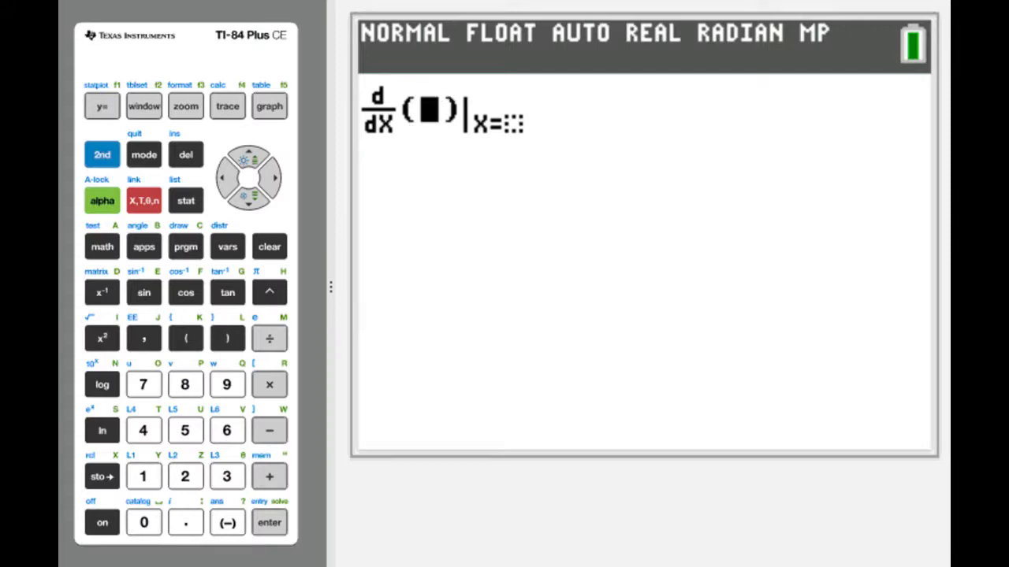
{"action": "type", "text": "6x"}
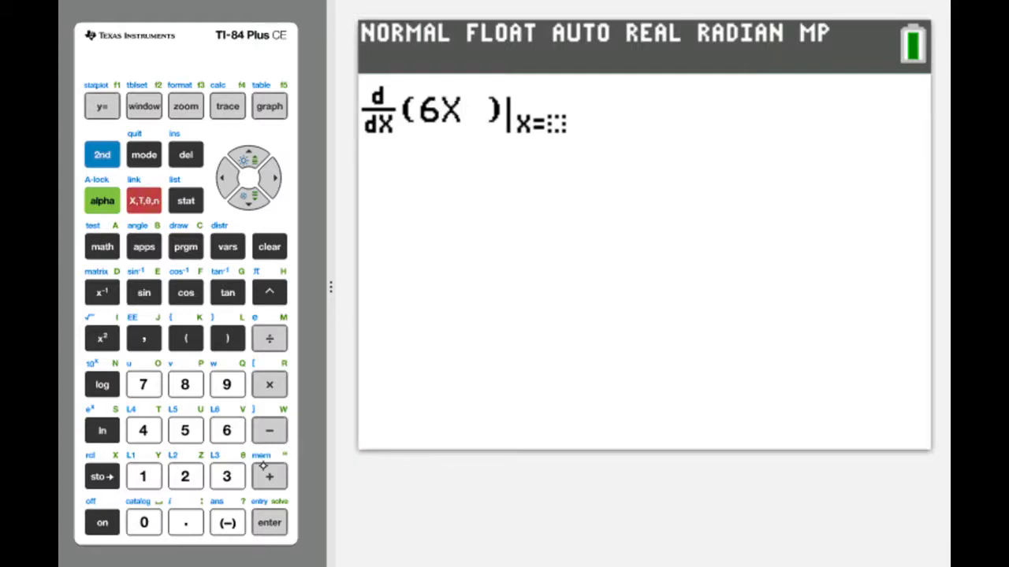
{"action": "left_click", "coordinate": [234, 475]}
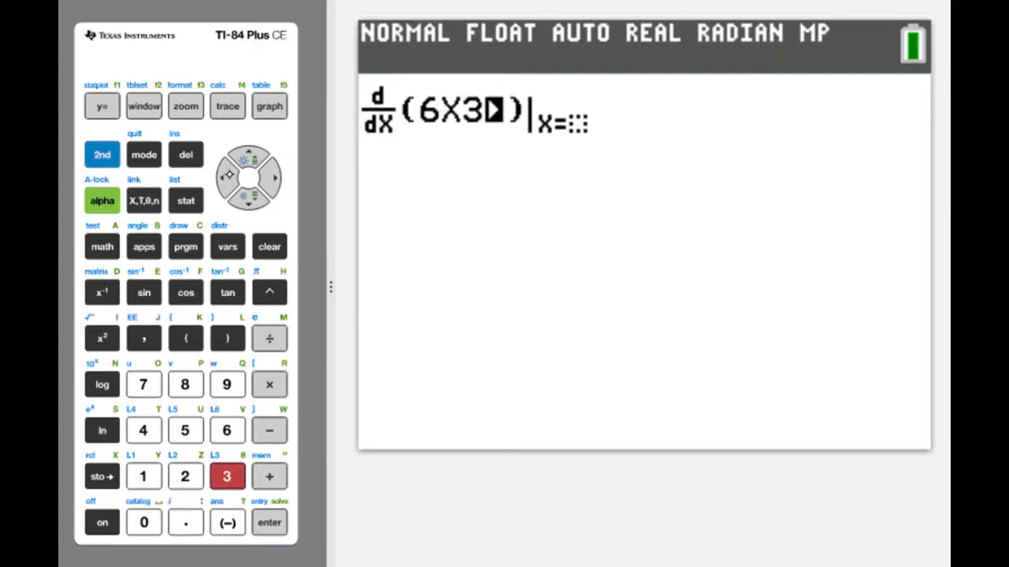
{"action": "left_click", "coordinate": [224, 176]}
{"action": "left_click", "coordinate": [269, 291]}
{"action": "left_click", "coordinate": [227, 476]}
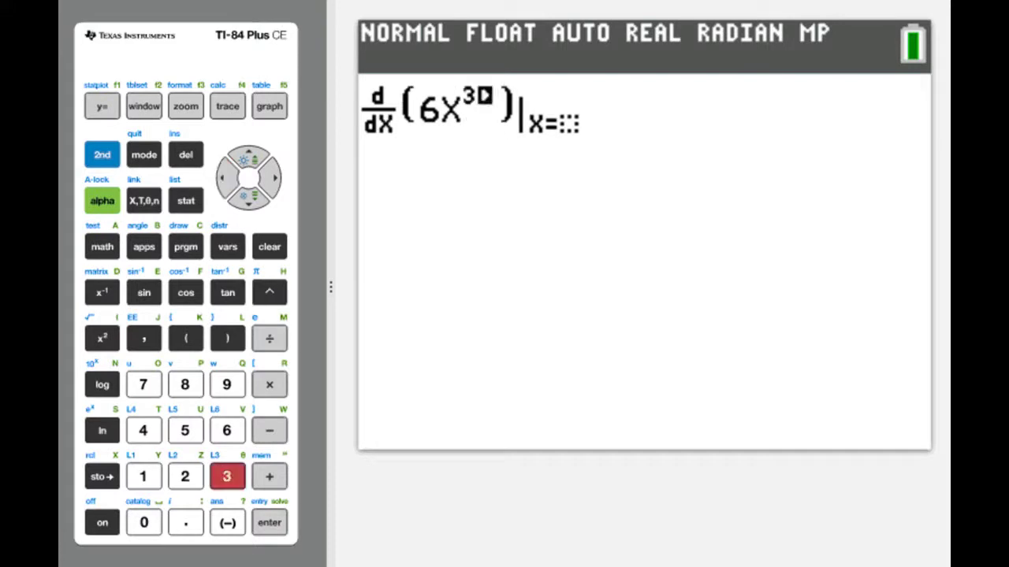
{"action": "left_click", "coordinate": [268, 175]}
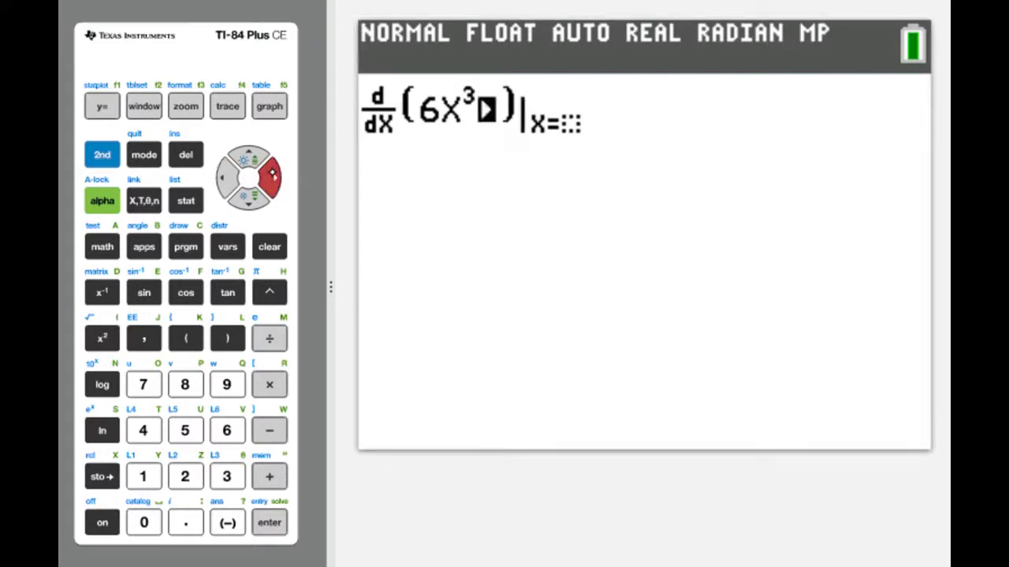
{"action": "left_click", "coordinate": [269, 175]}
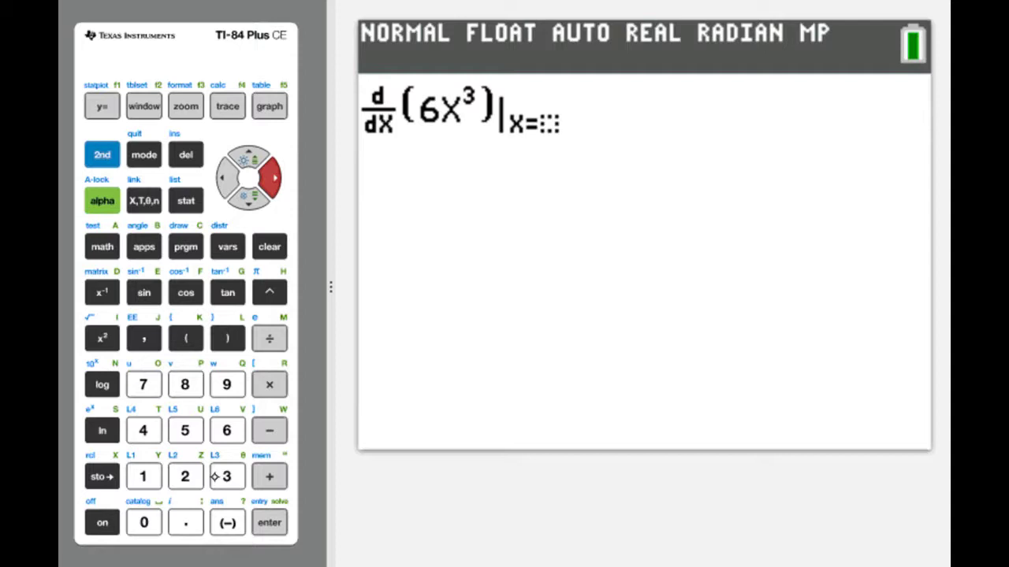
{"action": "left_click", "coordinate": [185, 475]}
{"action": "left_click", "coordinate": [268, 523]}
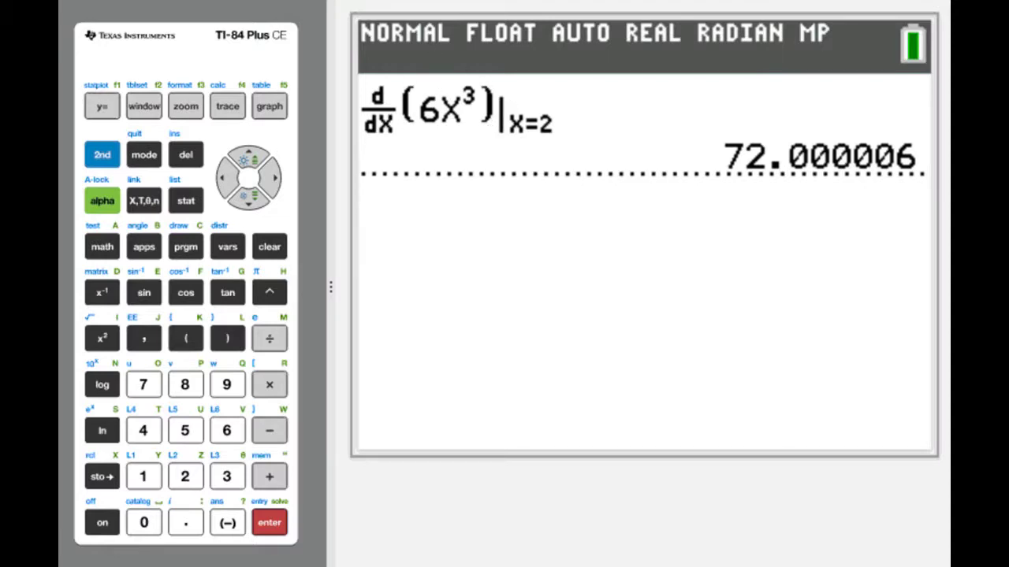
Evaluate the numerical derivative (nDeriv) of the stored function Y1 with respect to X at X=1, and clear the home screen
{"action": "left_click", "coordinate": [102, 247]}
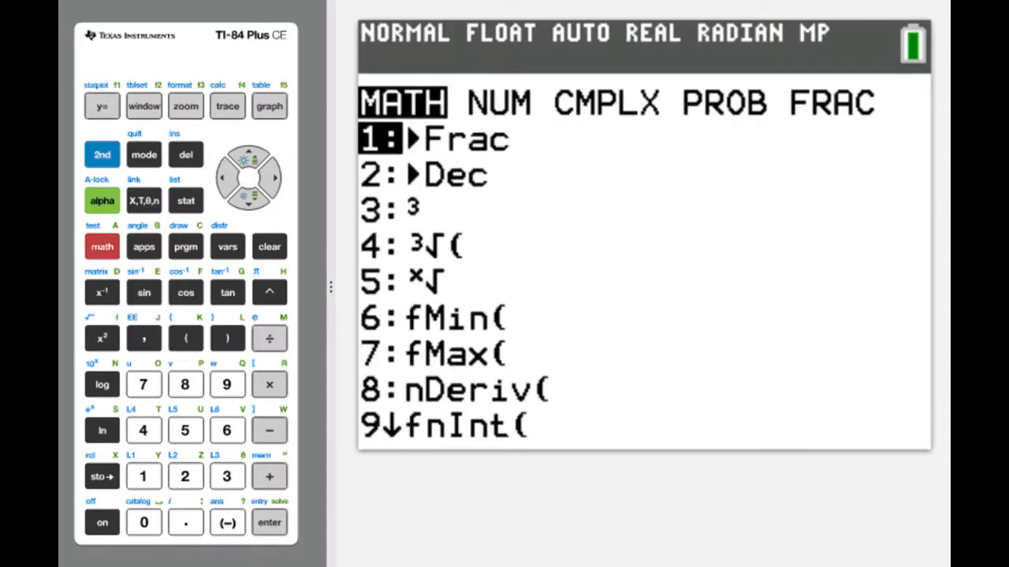
{"action": "left_click", "coordinate": [185, 385]}
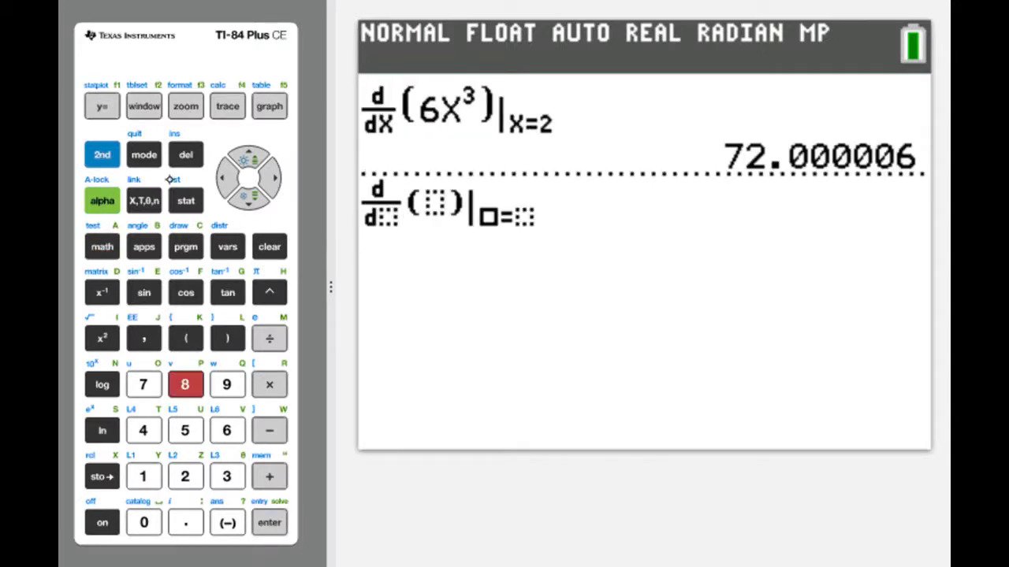
{"action": "left_click", "coordinate": [143, 201]}
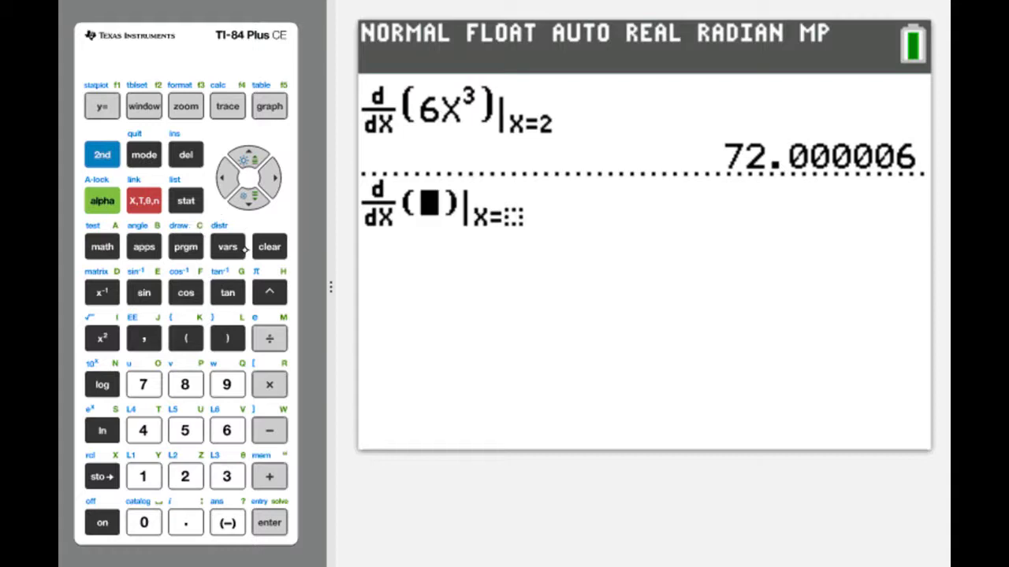
{"action": "left_click", "coordinate": [223, 230]}
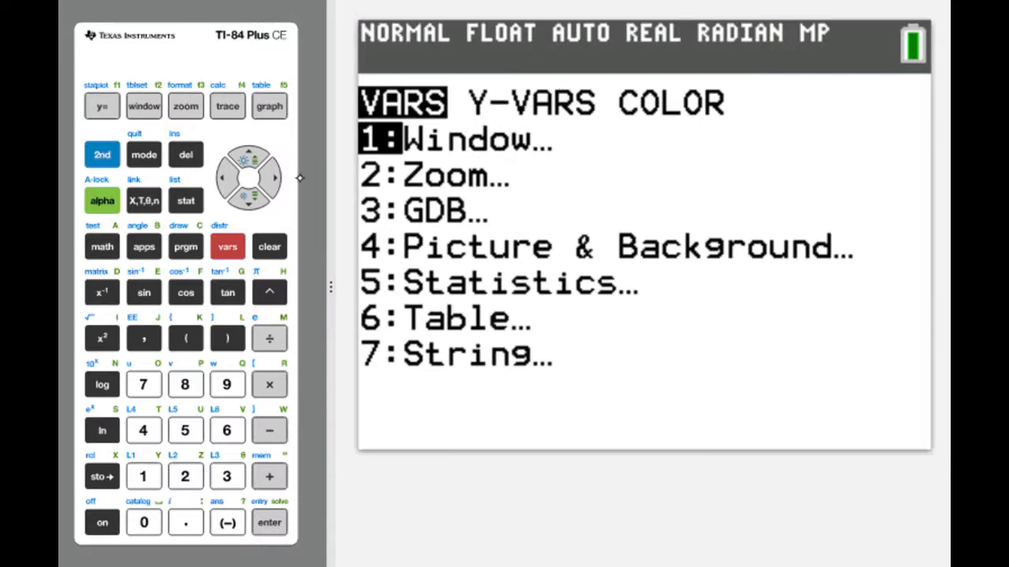
{"action": "left_click", "coordinate": [273, 177]}
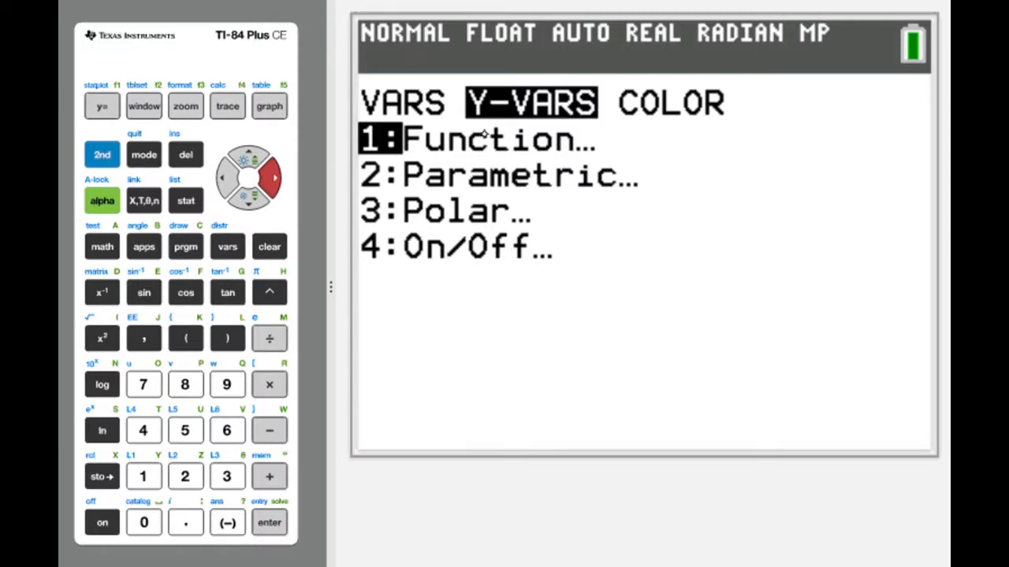
{"action": "left_click", "coordinate": [269, 523]}
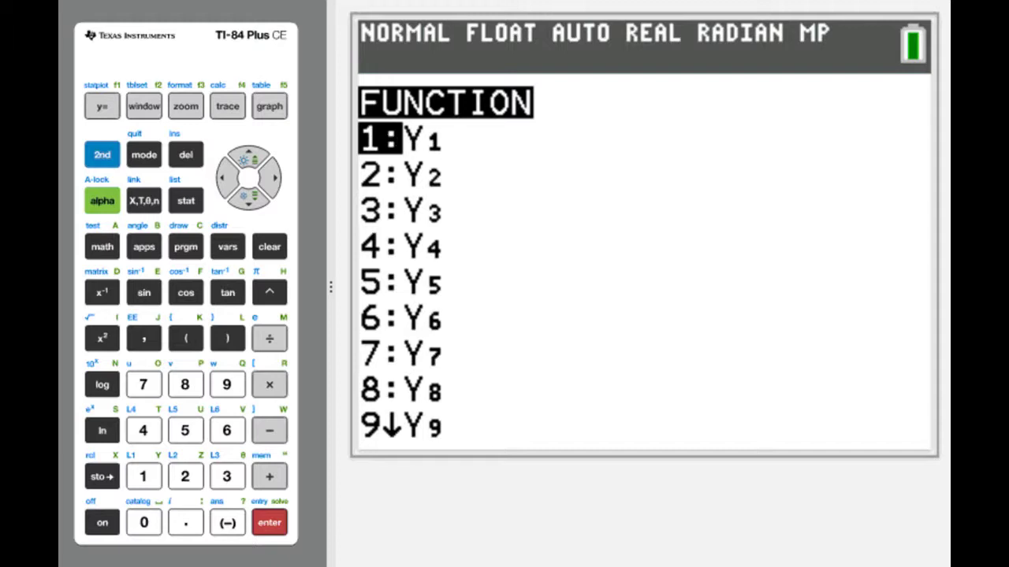
{"action": "left_click", "coordinate": [143, 476]}
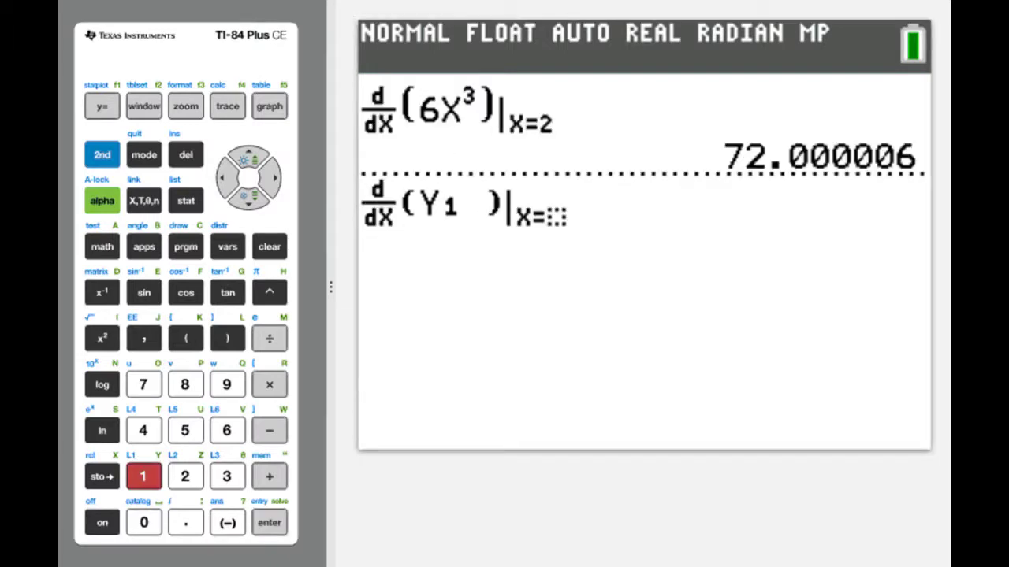
{"action": "left_click", "coordinate": [271, 177]}
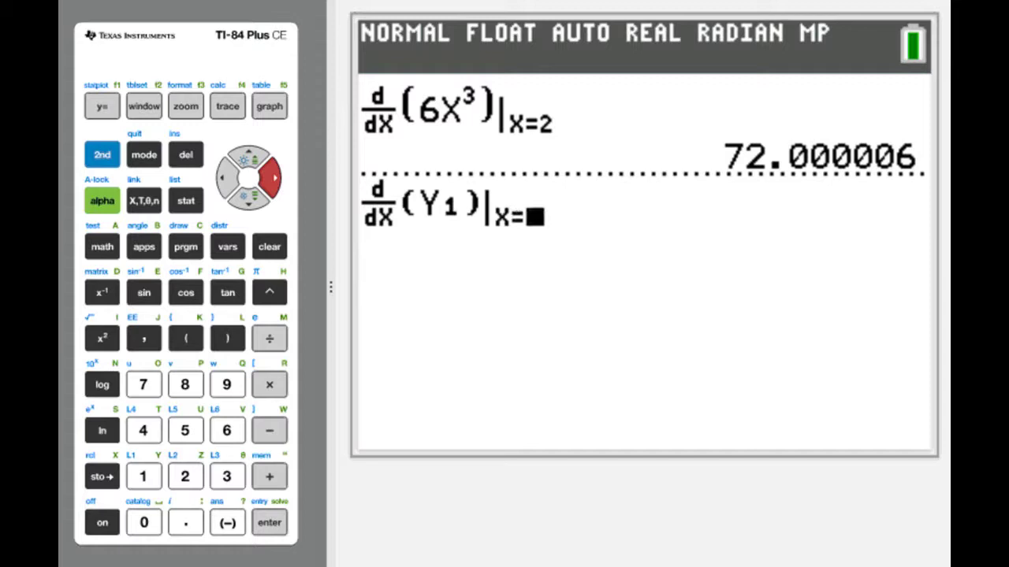
{"action": "left_click", "coordinate": [143, 476]}
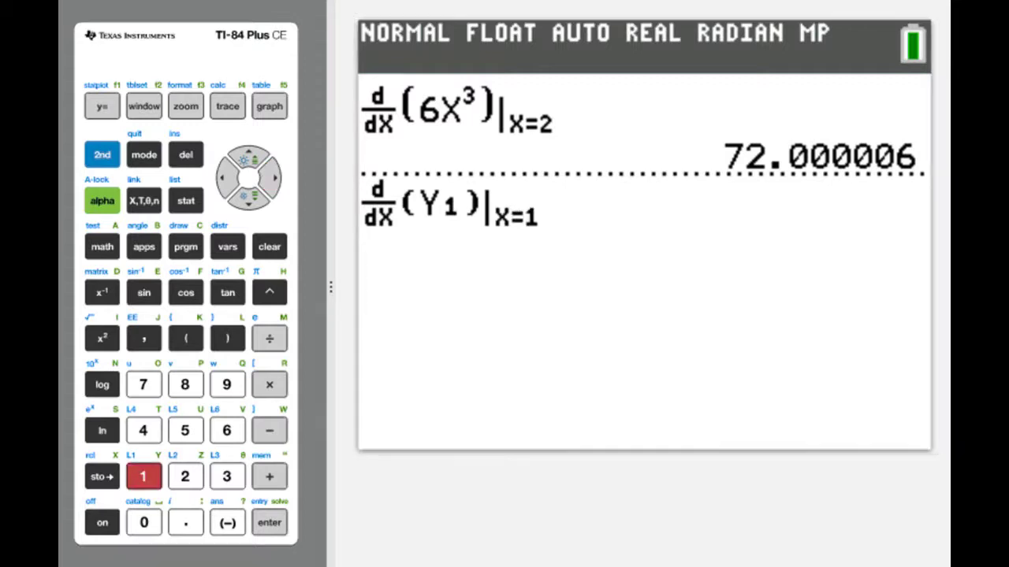
{"action": "left_click", "coordinate": [272, 525]}
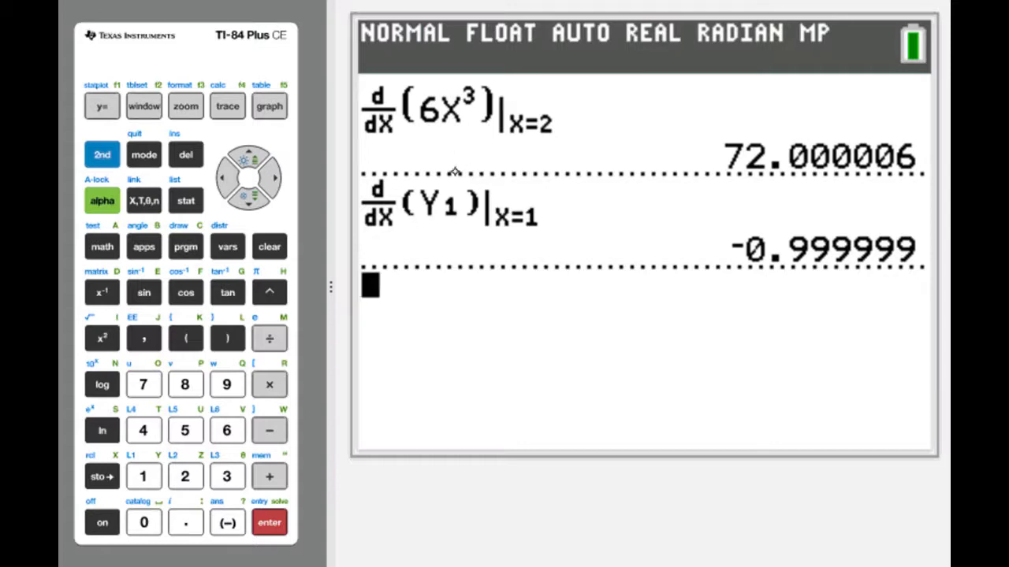
{"action": "key", "text": "Escape"}
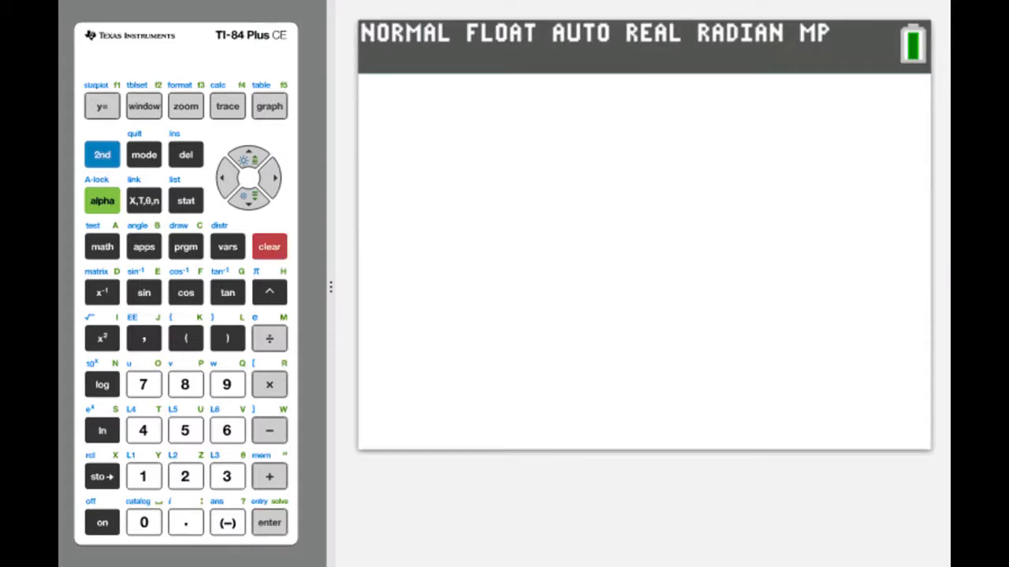
Start a definite integral (fnInt) on the home screen with lower limit 1 and upper limit 3
{"action": "left_click", "coordinate": [102, 246]}
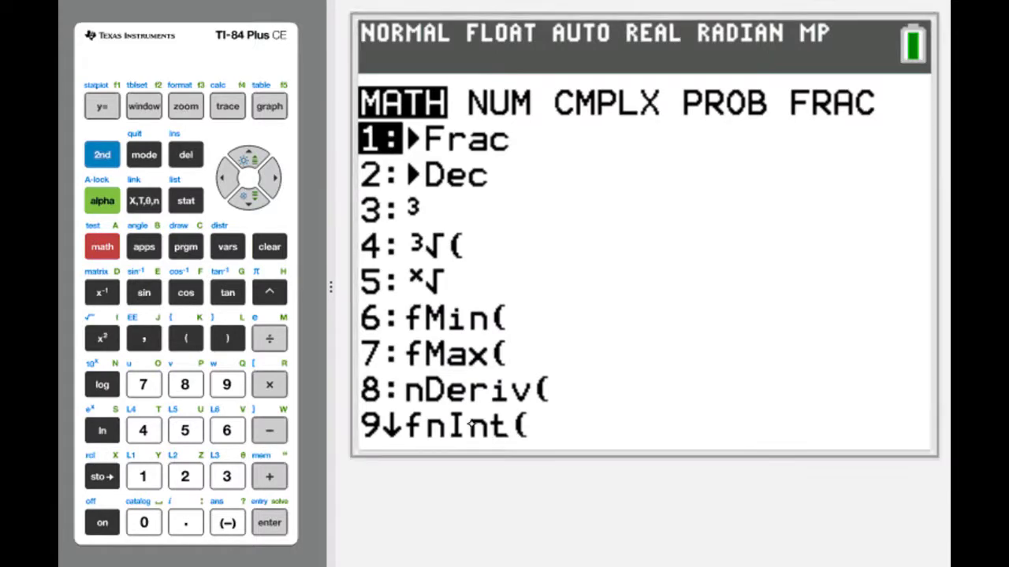
{"action": "key", "text": "9"}
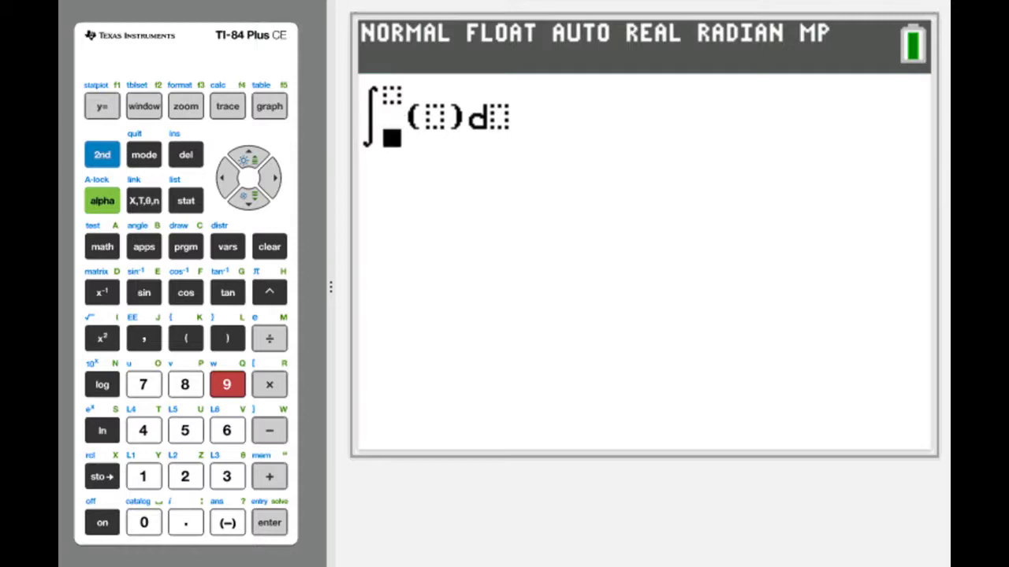
{"action": "left_click", "coordinate": [138, 478]}
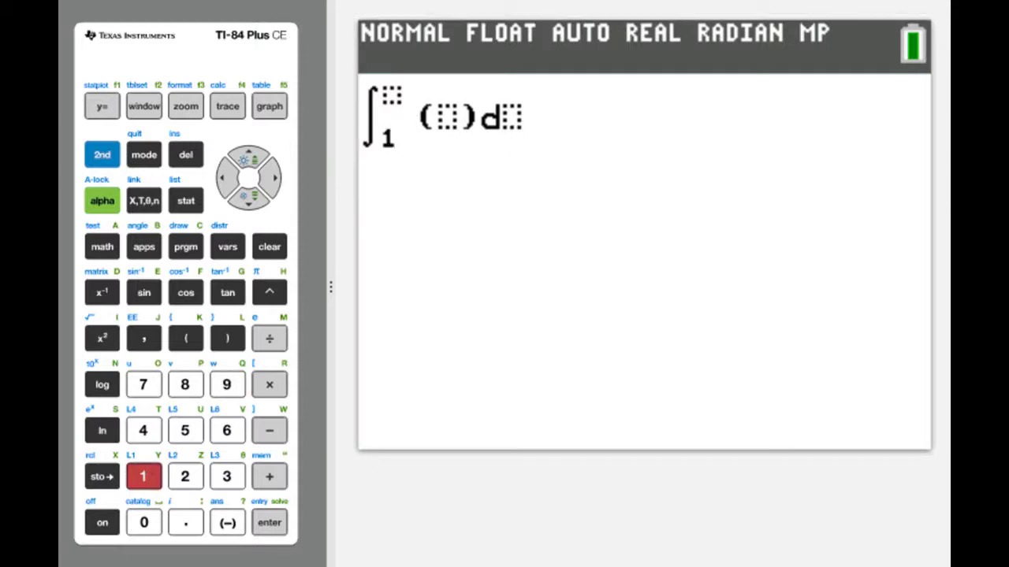
{"action": "left_click", "coordinate": [248, 157]}
{"action": "left_click", "coordinate": [227, 476]}
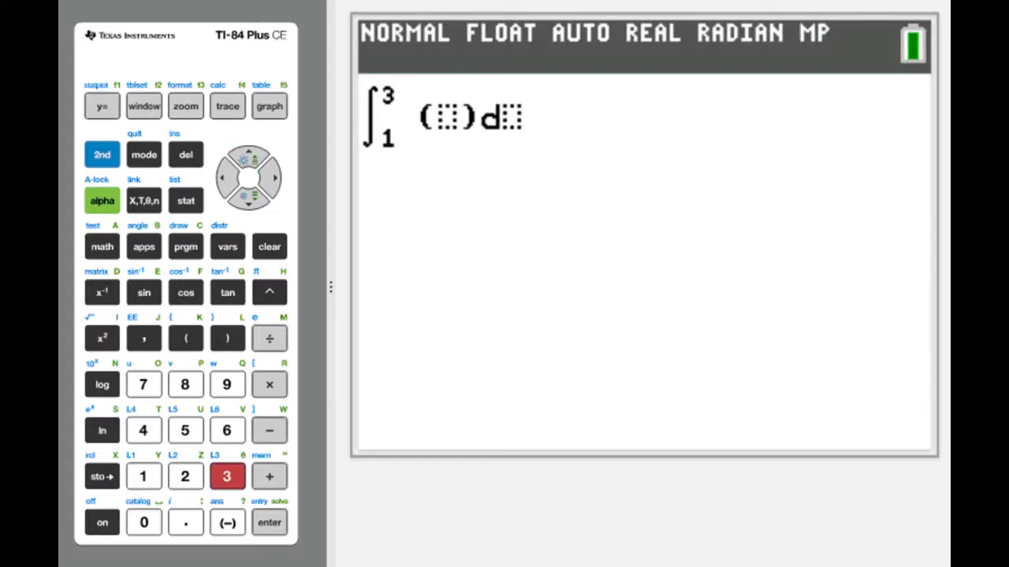
{"action": "left_click", "coordinate": [268, 175]}
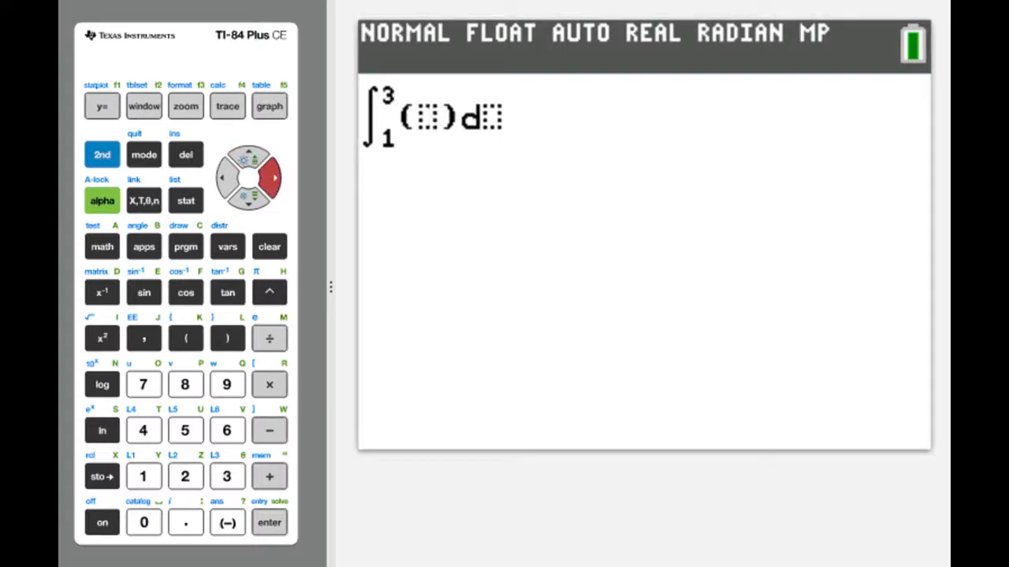
Enter sin(X) as the integrand with respect to X, evaluate the integral, and return to a cleared home screen
{"action": "left_click", "coordinate": [144, 292]}
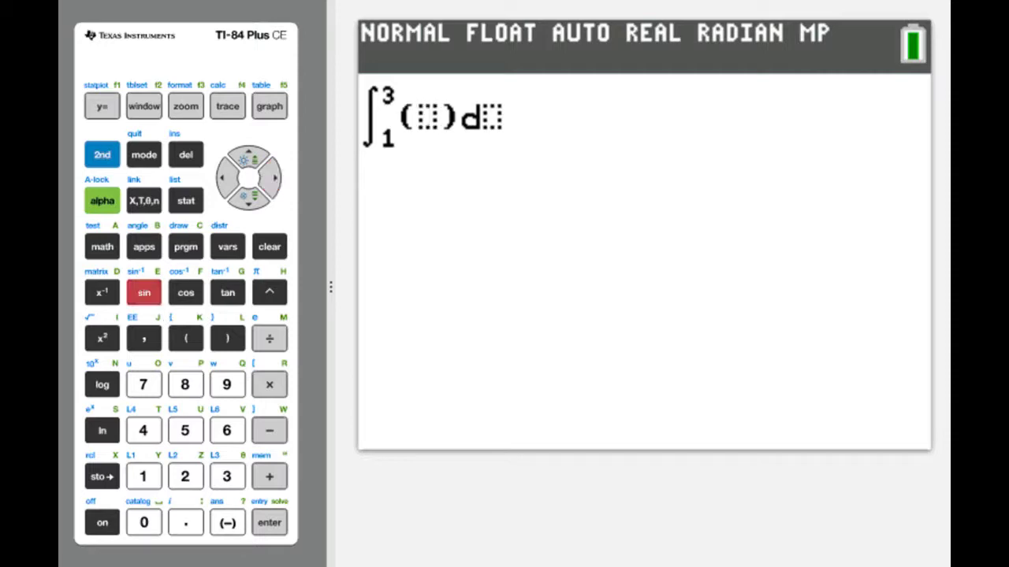
{"action": "left_click", "coordinate": [144, 201]}
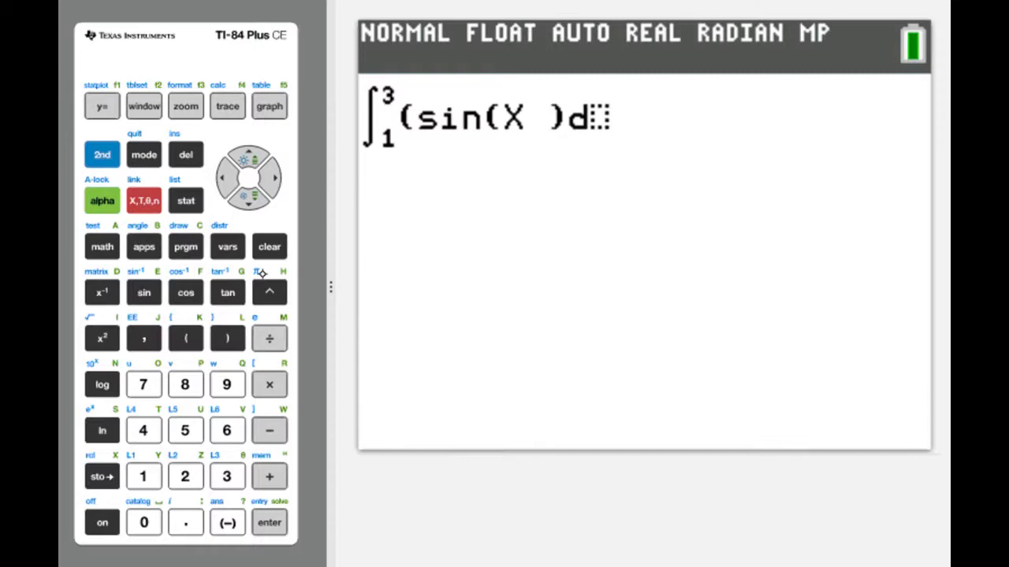
{"action": "left_click", "coordinate": [266, 178]}
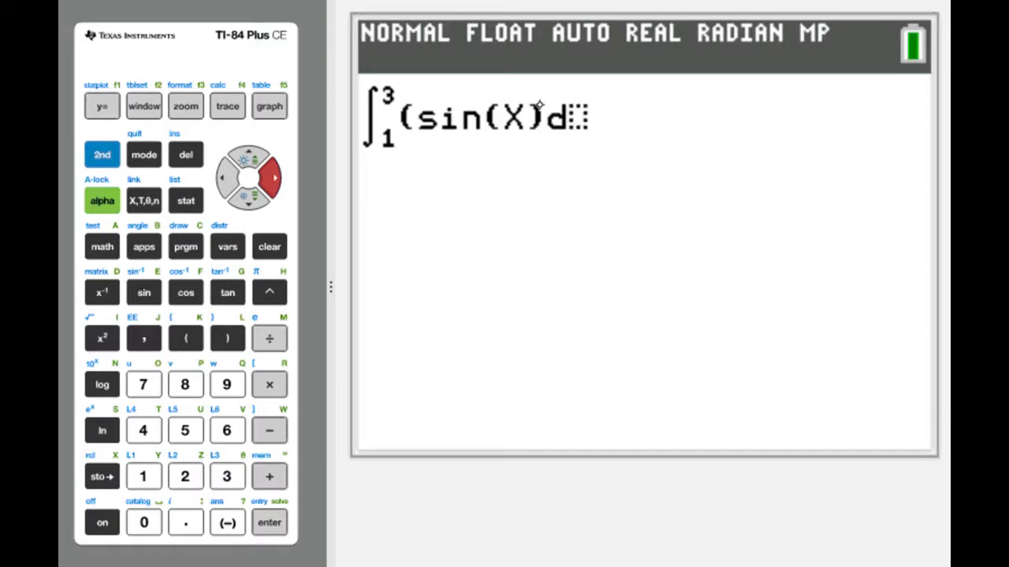
{"action": "left_click", "coordinate": [227, 338]}
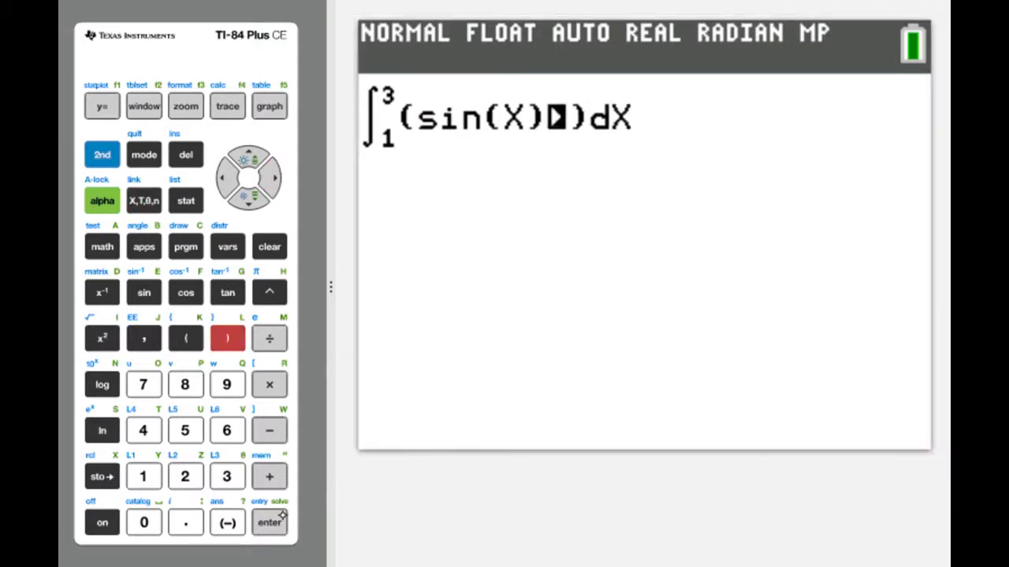
{"action": "left_click", "coordinate": [271, 523]}
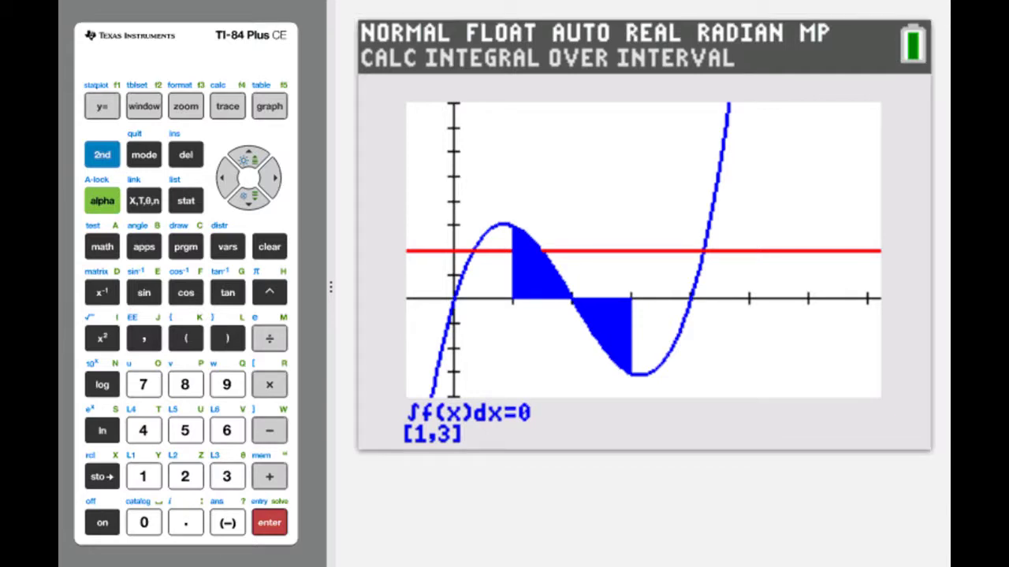
{"action": "key", "text": "Escape"}
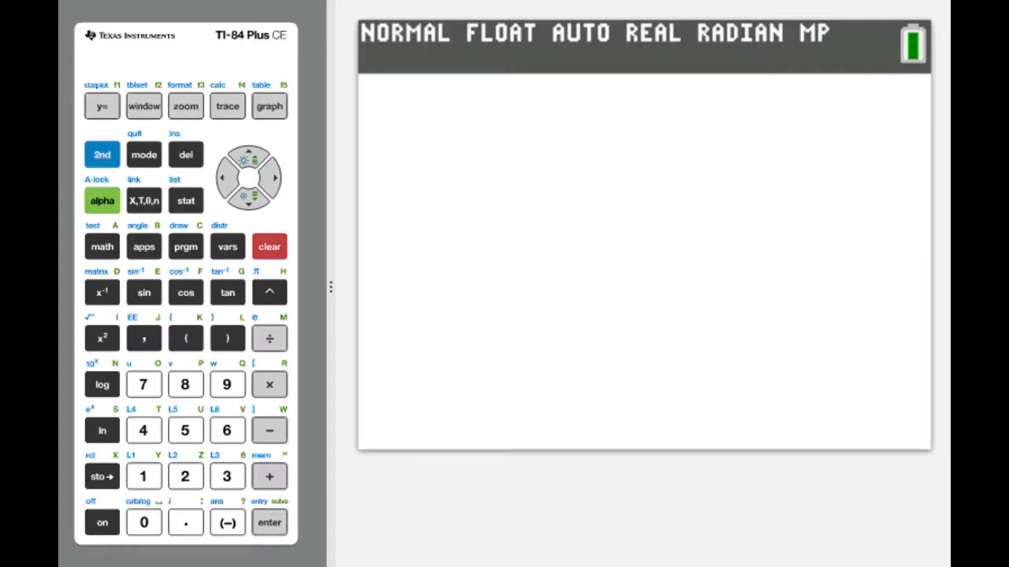
Insert a new definite integral (fnInt) on the cleared home screen, with limits from 1 to 3
{"action": "key", "text": "m"}
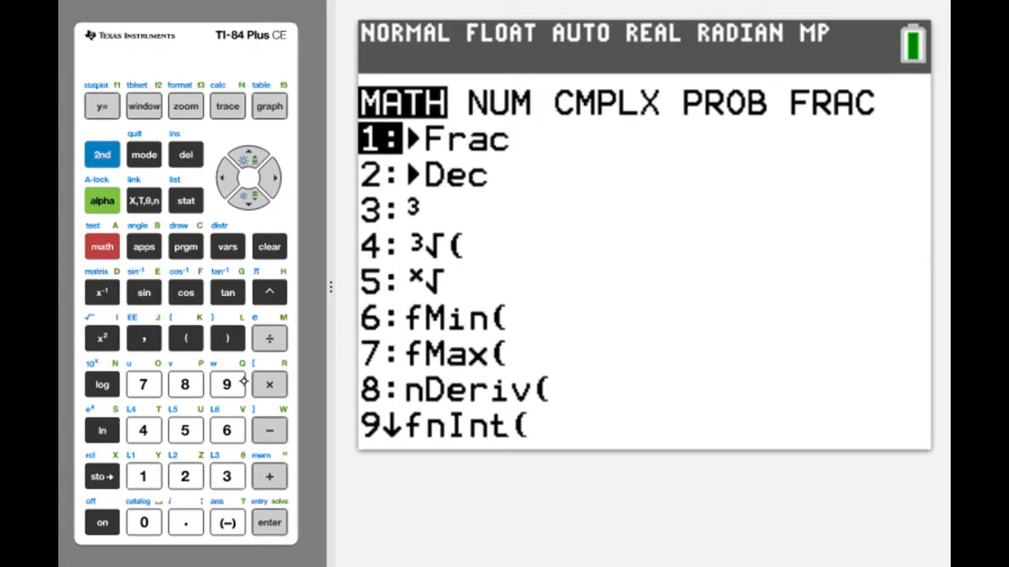
{"action": "key", "text": "9"}
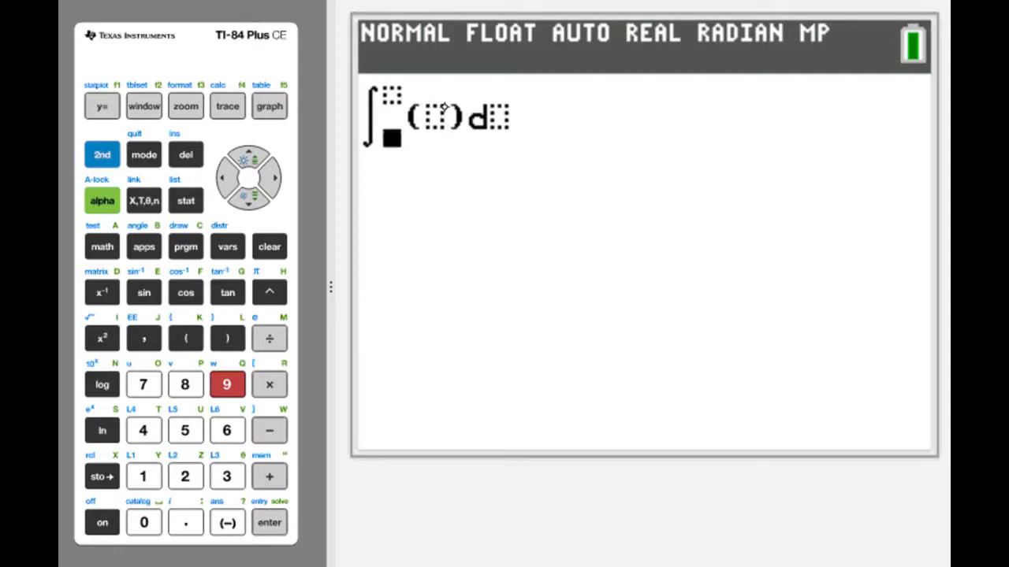
{"action": "left_click", "coordinate": [142, 476]}
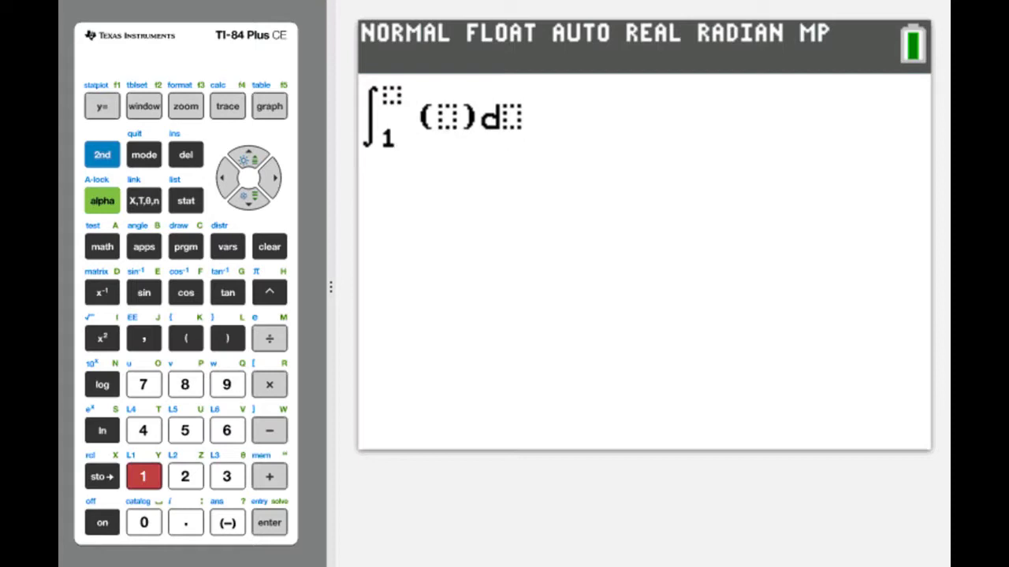
{"action": "left_click", "coordinate": [246, 160]}
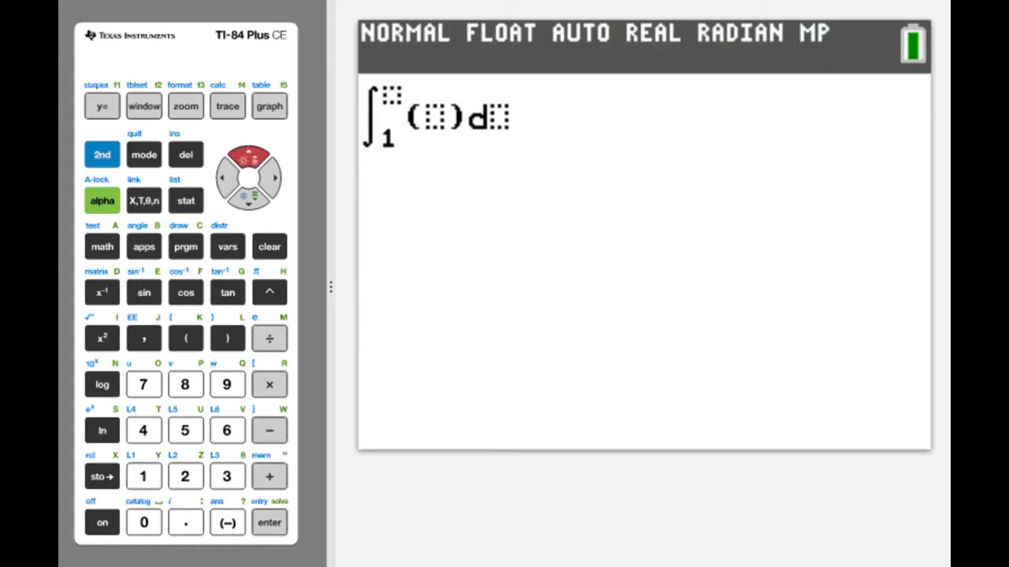
{"action": "left_click", "coordinate": [226, 476]}
{"action": "left_click", "coordinate": [276, 183]}
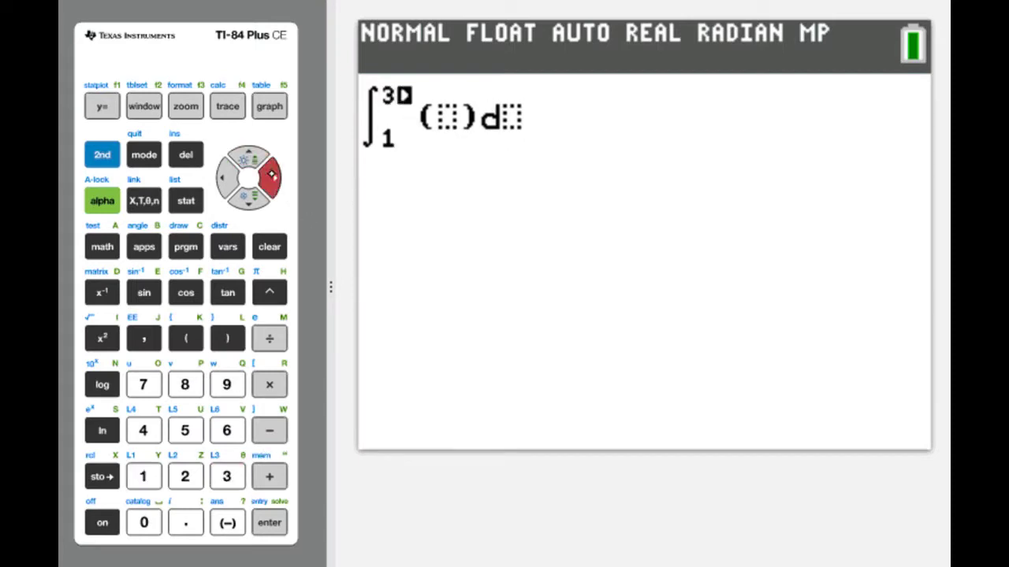
Enter the stored function Y1 as the integrand with respect to X and evaluate the integral
{"action": "left_click", "coordinate": [226, 230]}
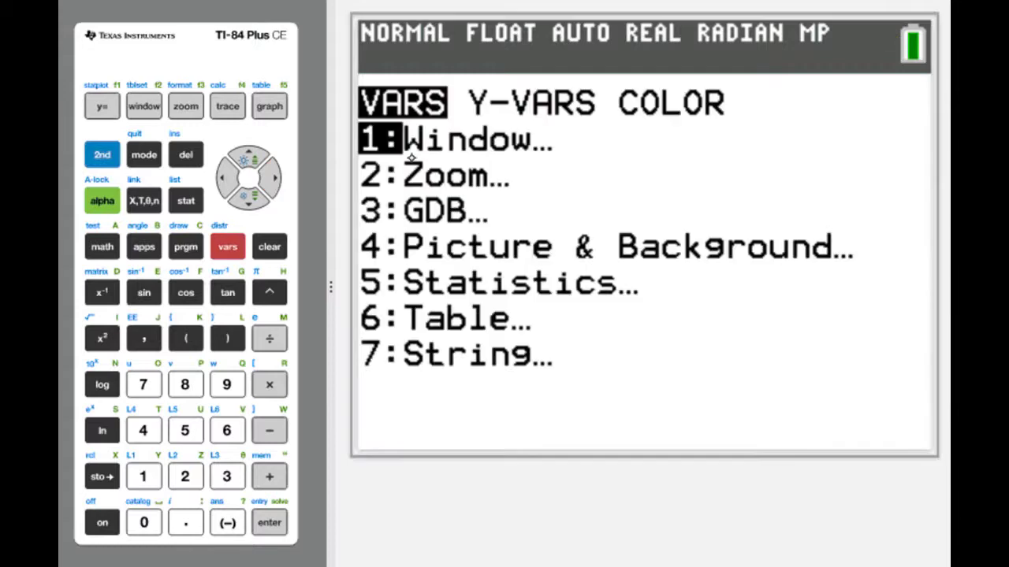
{"action": "left_click", "coordinate": [269, 178]}
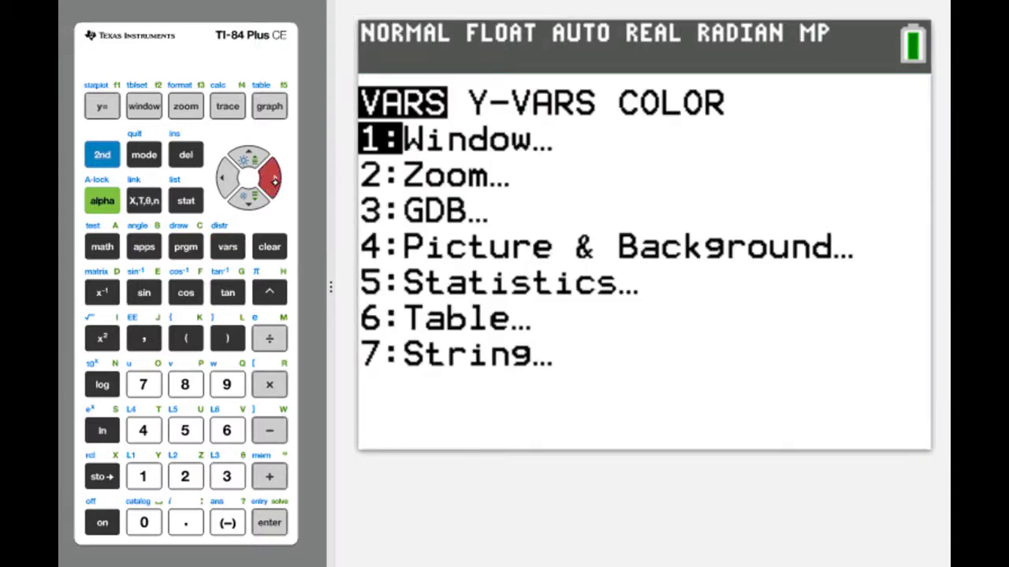
{"action": "left_click", "coordinate": [270, 524]}
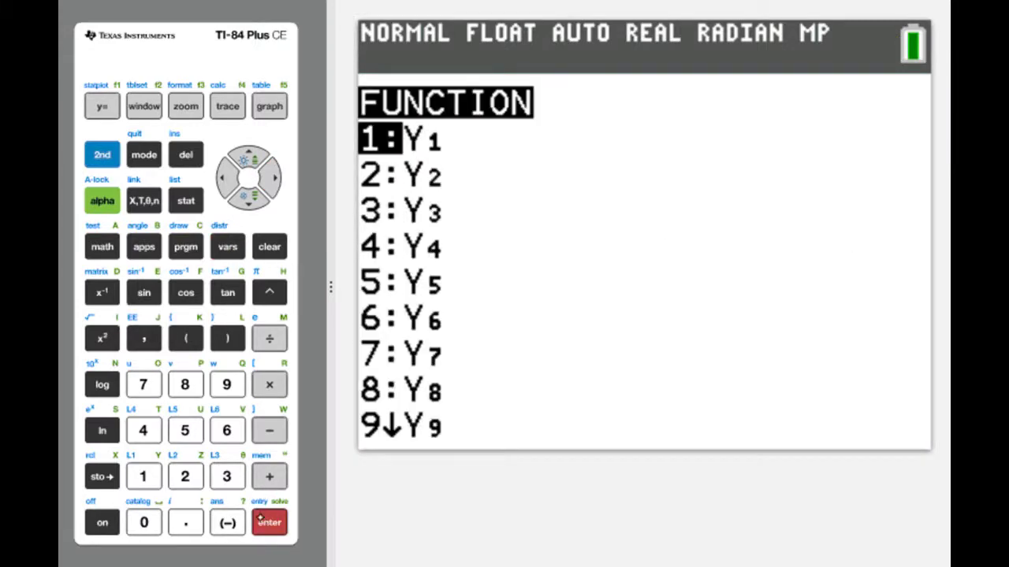
{"action": "left_click", "coordinate": [261, 520]}
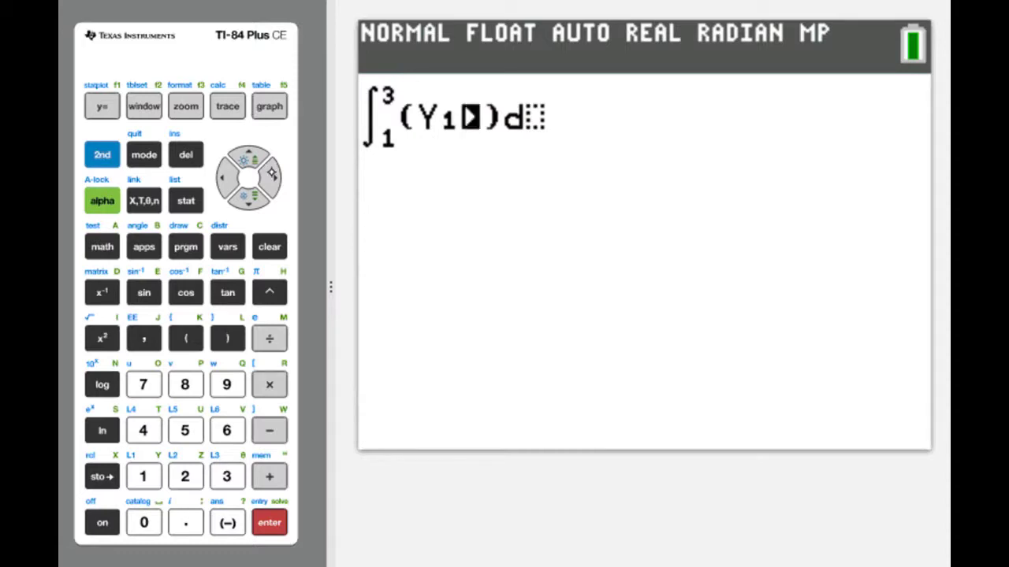
{"action": "left_click", "coordinate": [271, 177]}
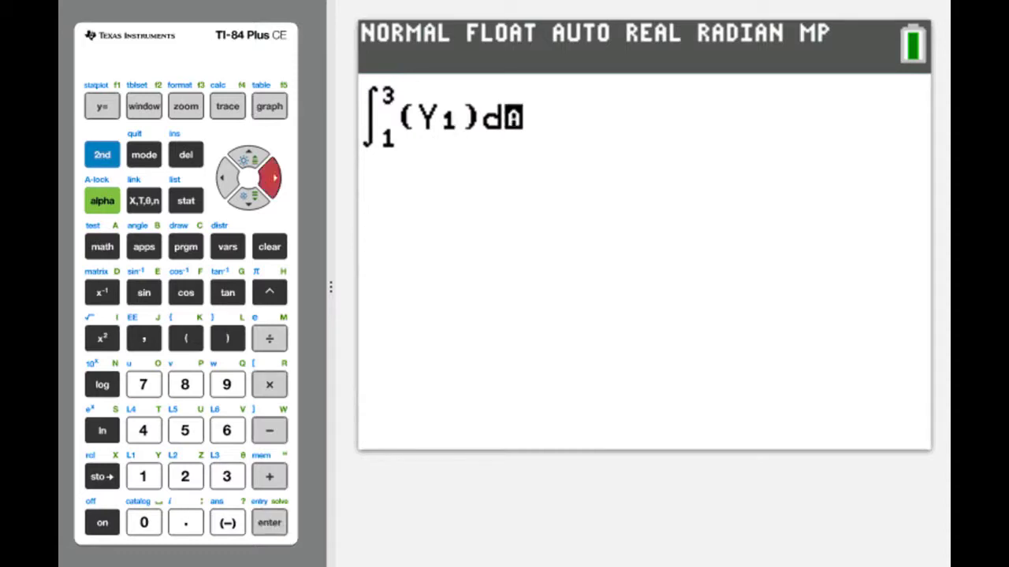
{"action": "left_click", "coordinate": [156, 191]}
{"action": "left_click", "coordinate": [268, 523]}
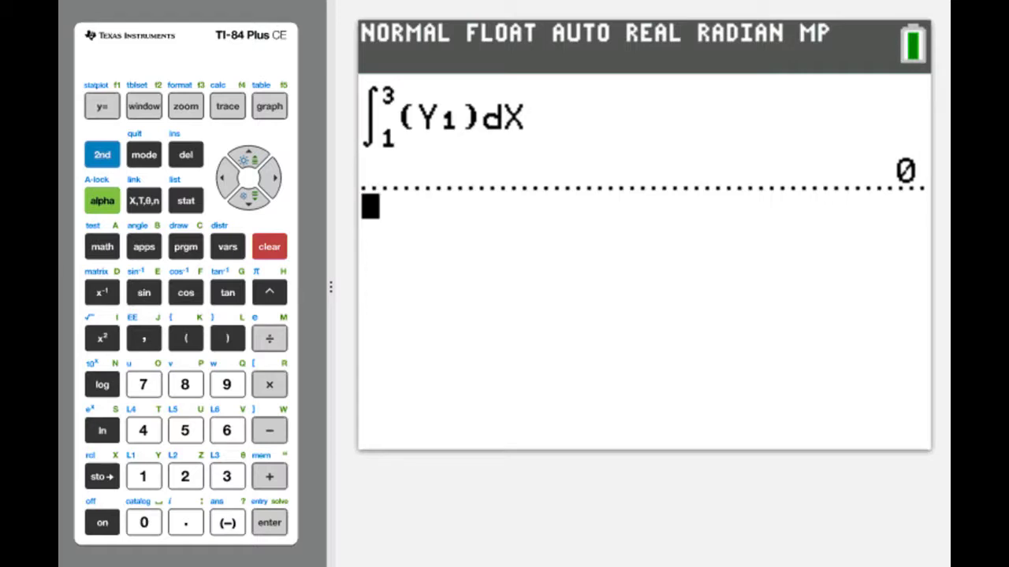
{"action": "left_click", "coordinate": [103, 247]}
{"action": "left_click", "coordinate": [227, 384]}
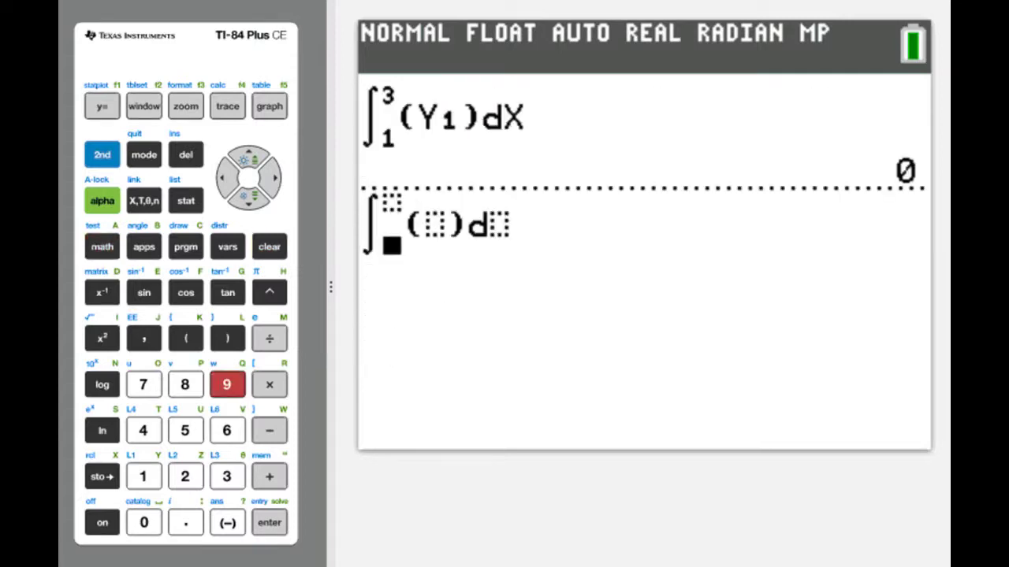
{"action": "left_click", "coordinate": [143, 475]}
{"action": "left_click", "coordinate": [248, 157]}
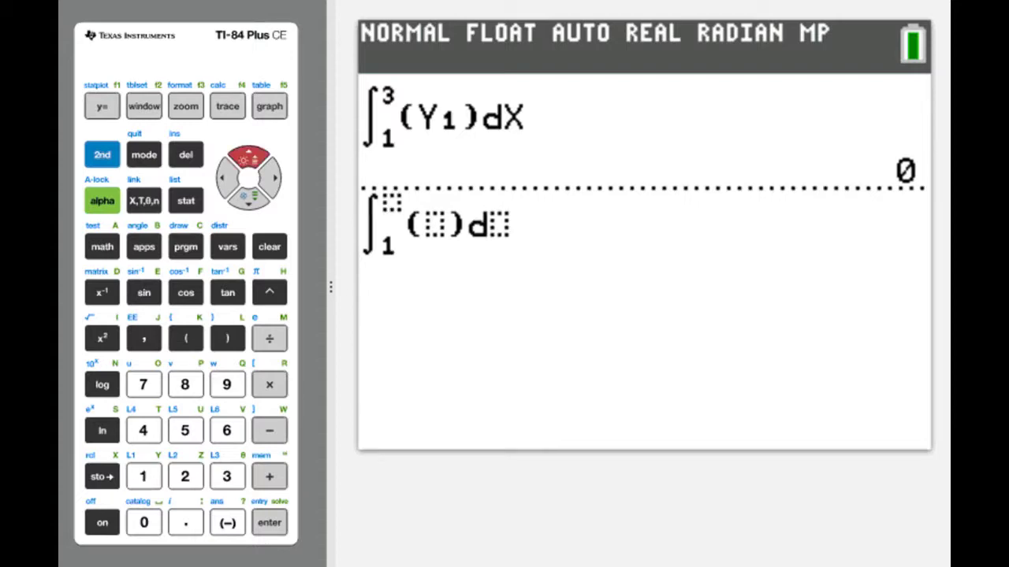
{"action": "left_click", "coordinate": [226, 471]}
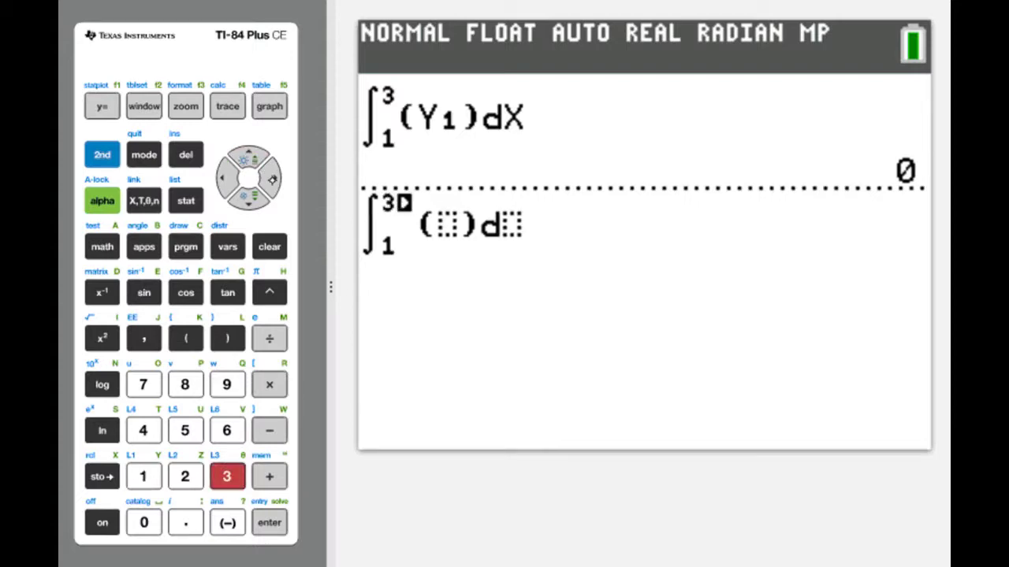
{"action": "left_click", "coordinate": [270, 177]}
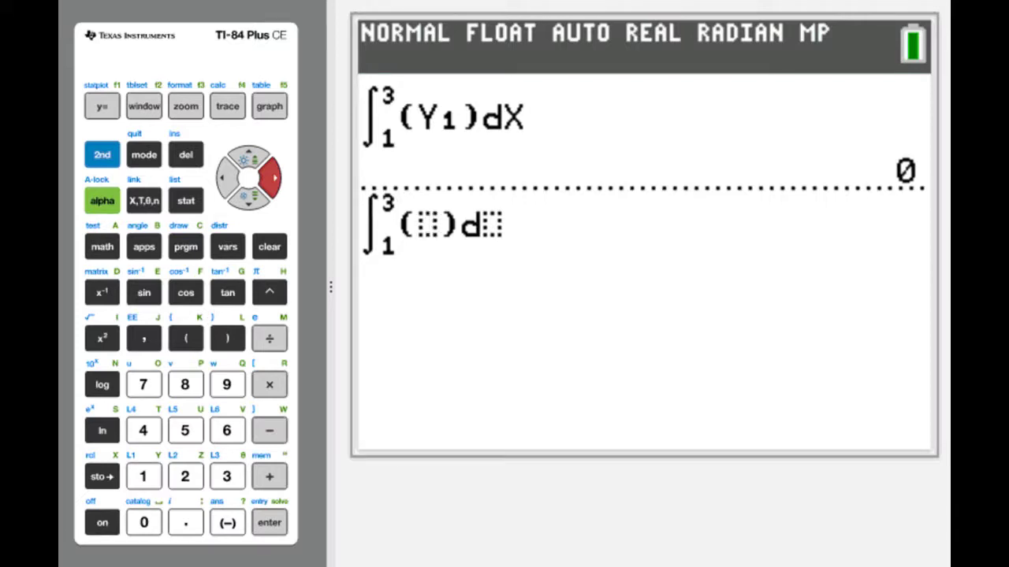
{"action": "left_click", "coordinate": [269, 106]}
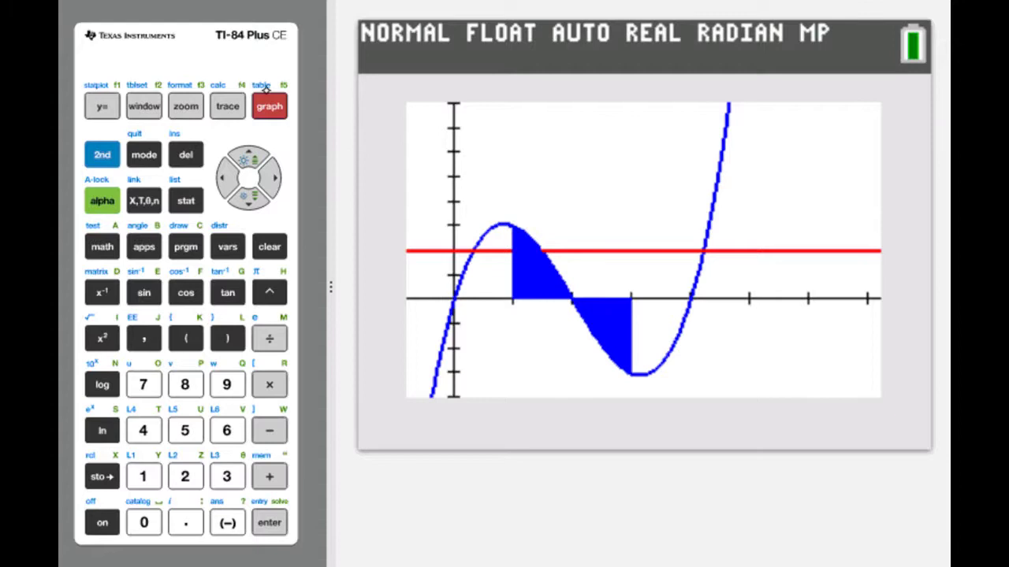
Set up another definite integral (fnInt) below the Y1 result, with lower limit 1 and upper limit 3
{"action": "left_click", "coordinate": [103, 247]}
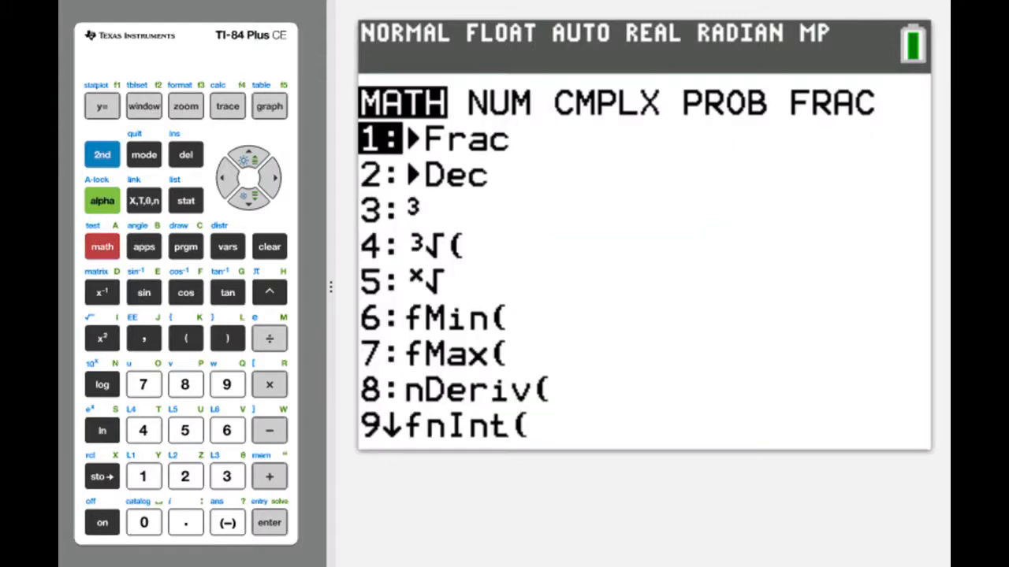
{"action": "left_click", "coordinate": [228, 386]}
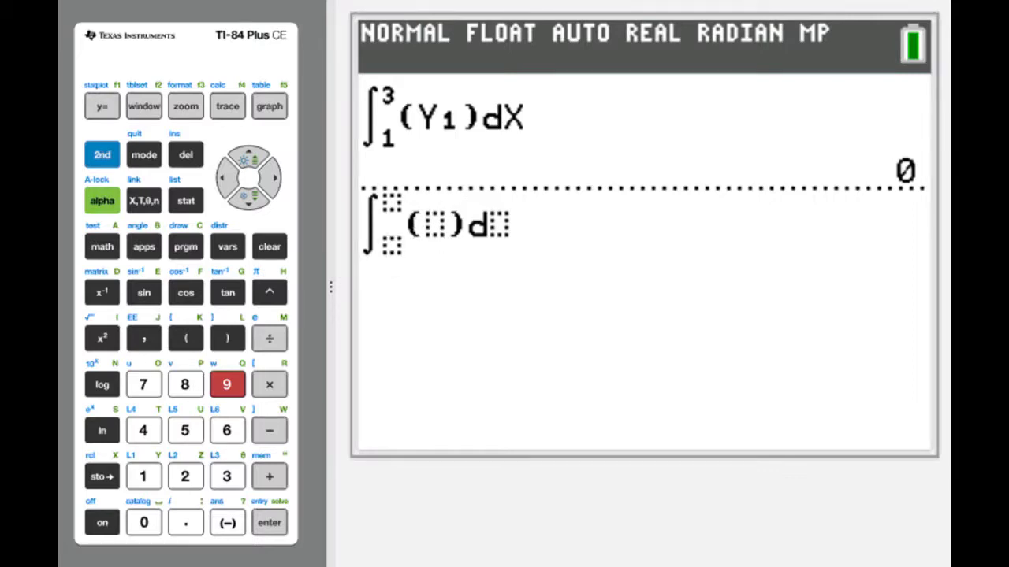
{"action": "left_click", "coordinate": [143, 476]}
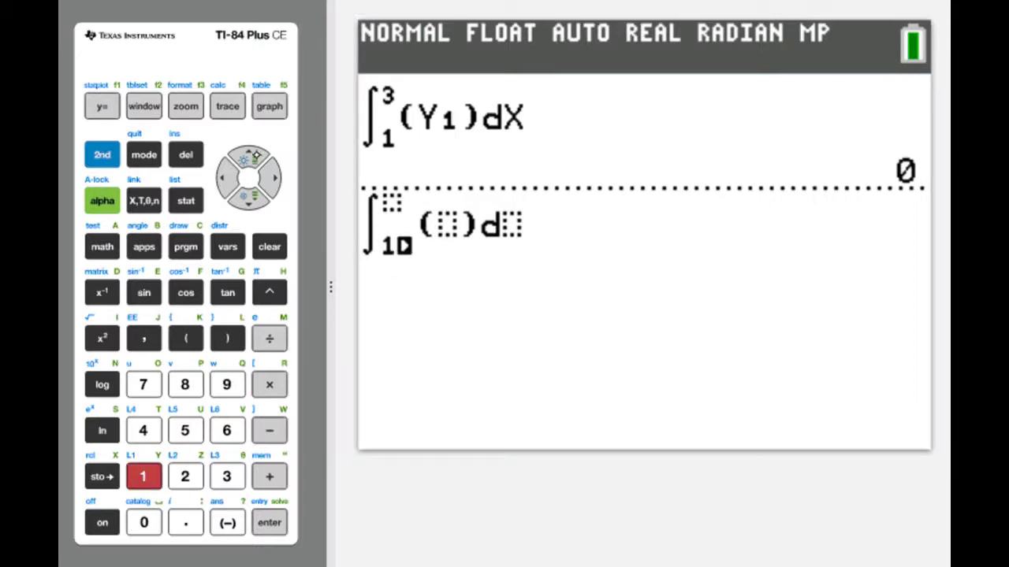
{"action": "left_click", "coordinate": [252, 156]}
{"action": "left_click", "coordinate": [226, 476]}
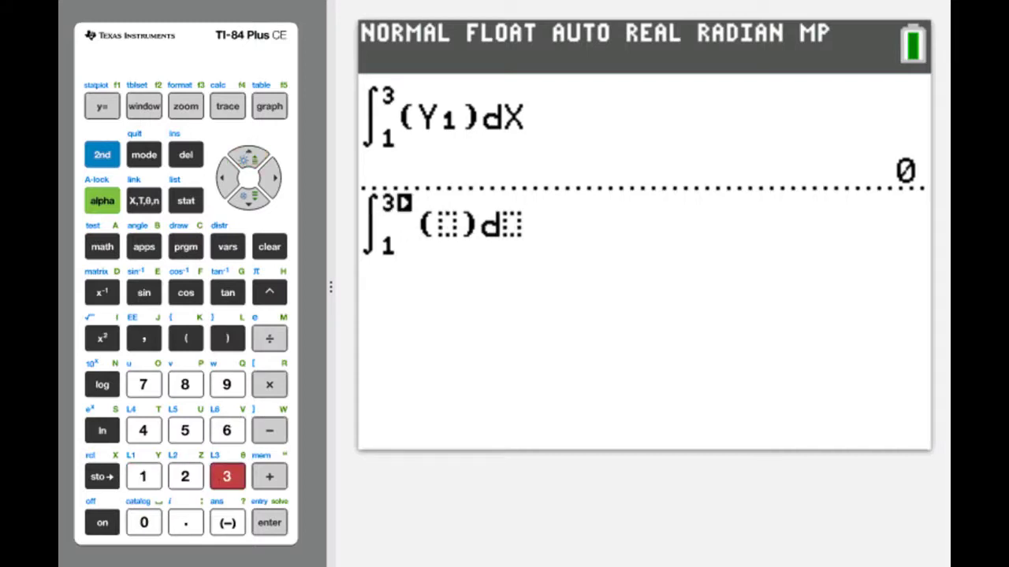
{"action": "left_click", "coordinate": [270, 178]}
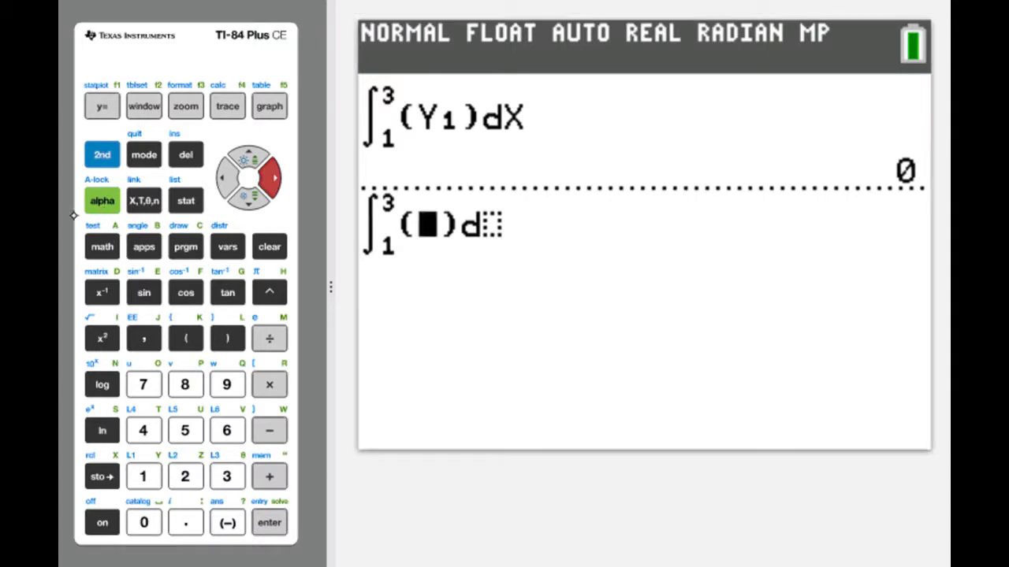
Enter the absolute value of the stored function Y1 as the integrand, using the abs function
{"action": "left_click", "coordinate": [98, 247]}
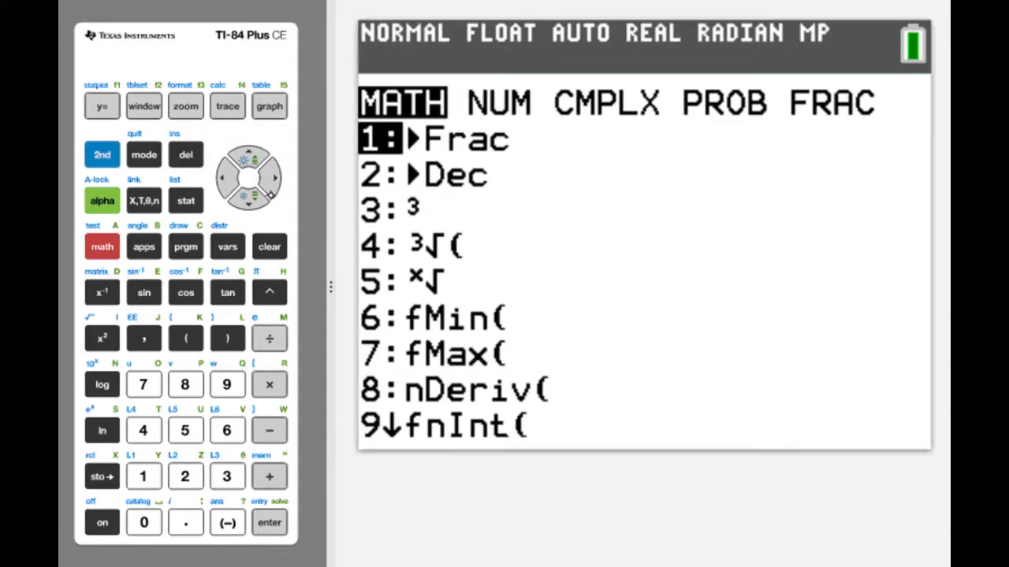
{"action": "key", "text": "Right"}
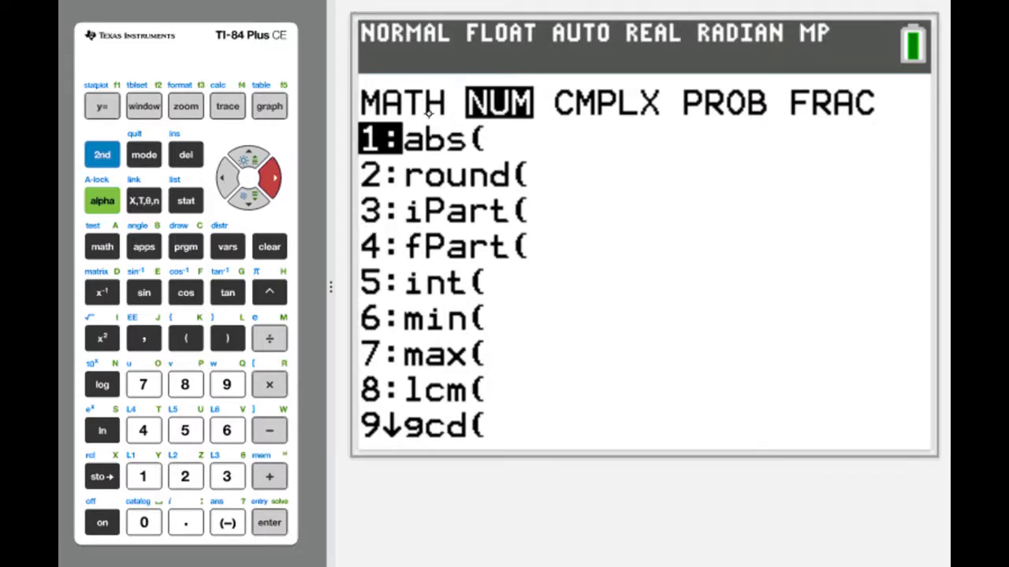
{"action": "key", "text": "Return"}
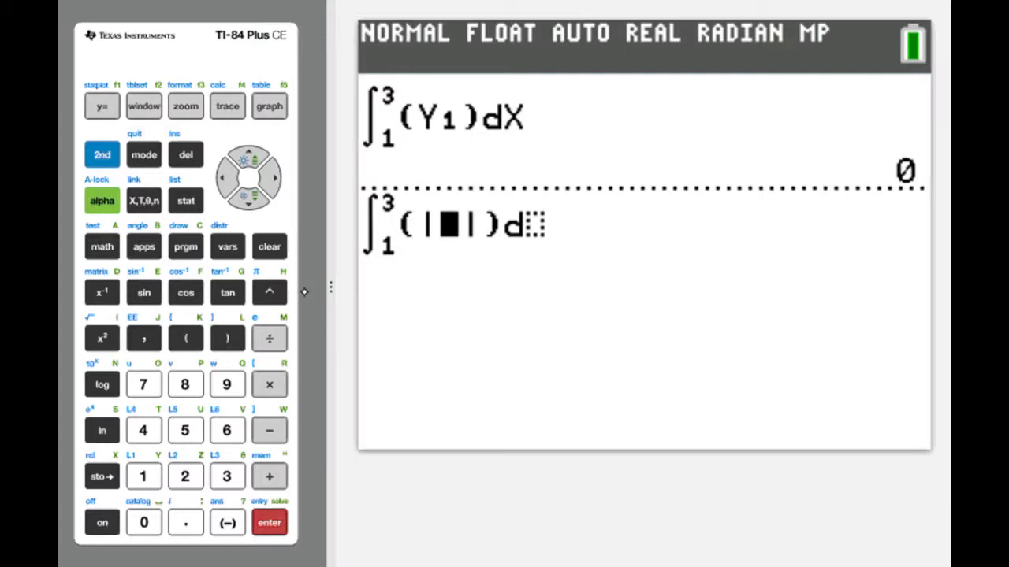
{"action": "left_click", "coordinate": [228, 247]}
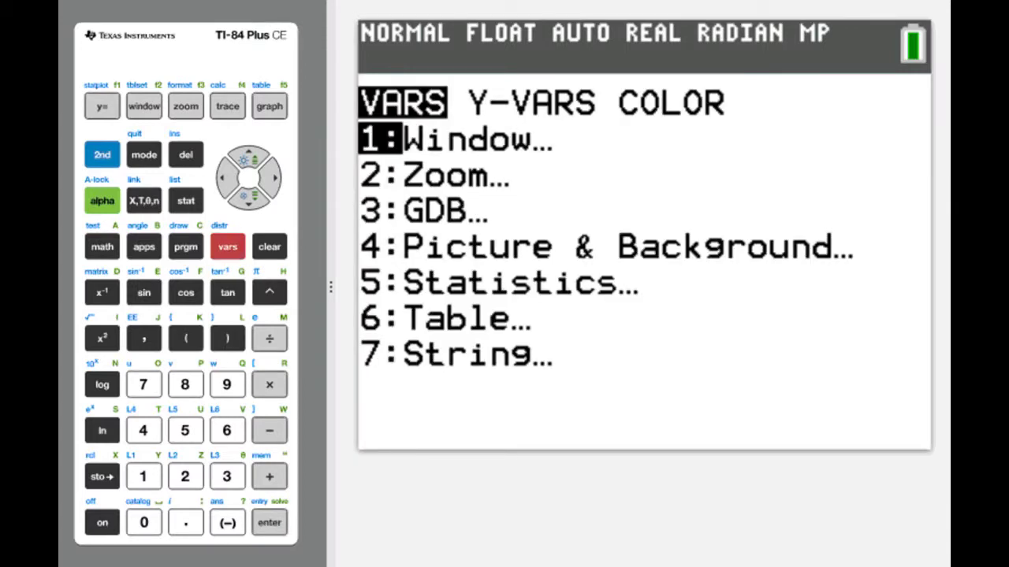
{"action": "left_click", "coordinate": [270, 177]}
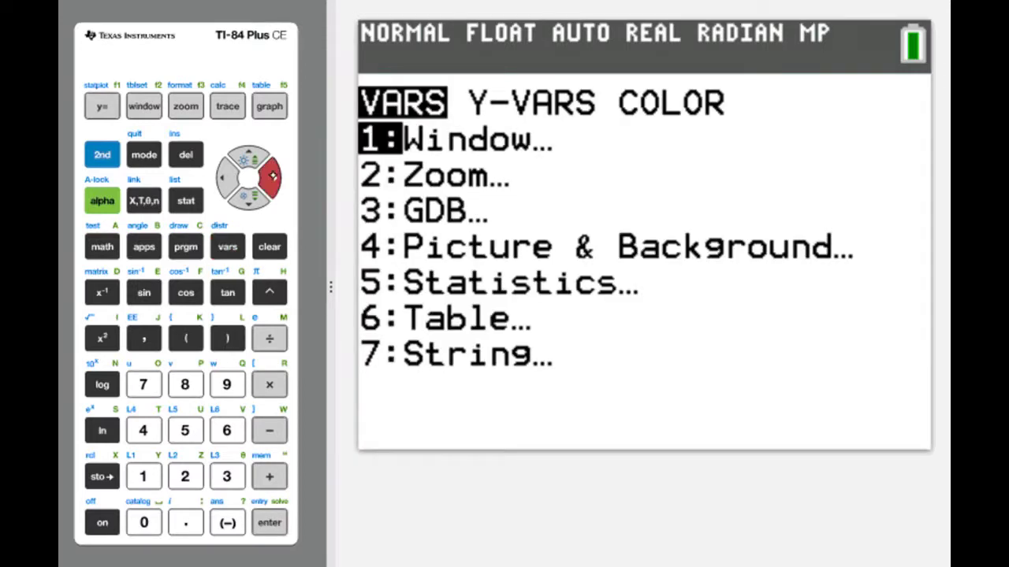
{"action": "left_click", "coordinate": [266, 523]}
{"action": "left_click", "coordinate": [269, 523]}
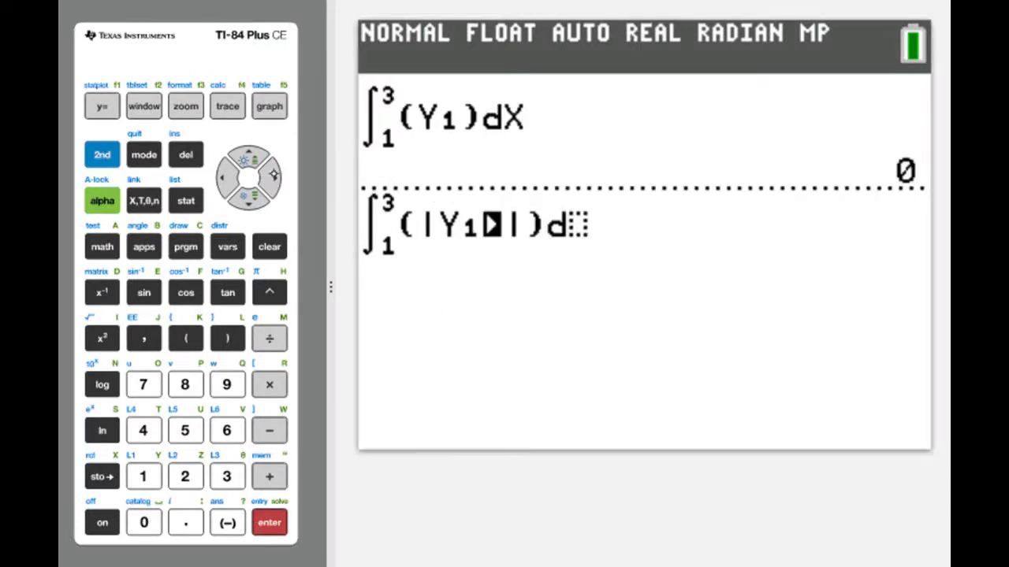
Set X as the integration variable and evaluate the absolute-value integral
{"action": "left_click", "coordinate": [272, 177]}
{"action": "left_click", "coordinate": [272, 176]}
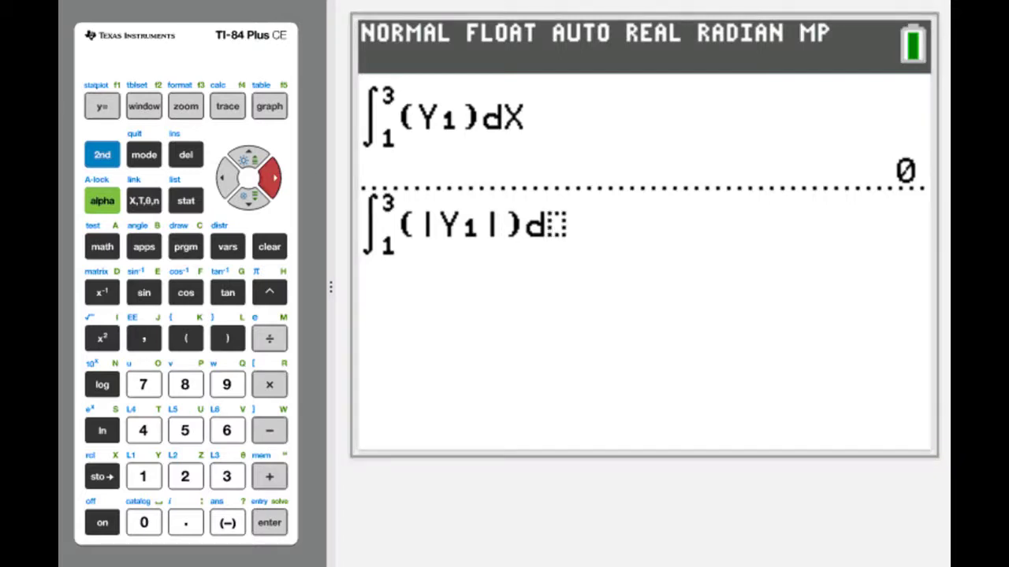
{"action": "left_click", "coordinate": [143, 200]}
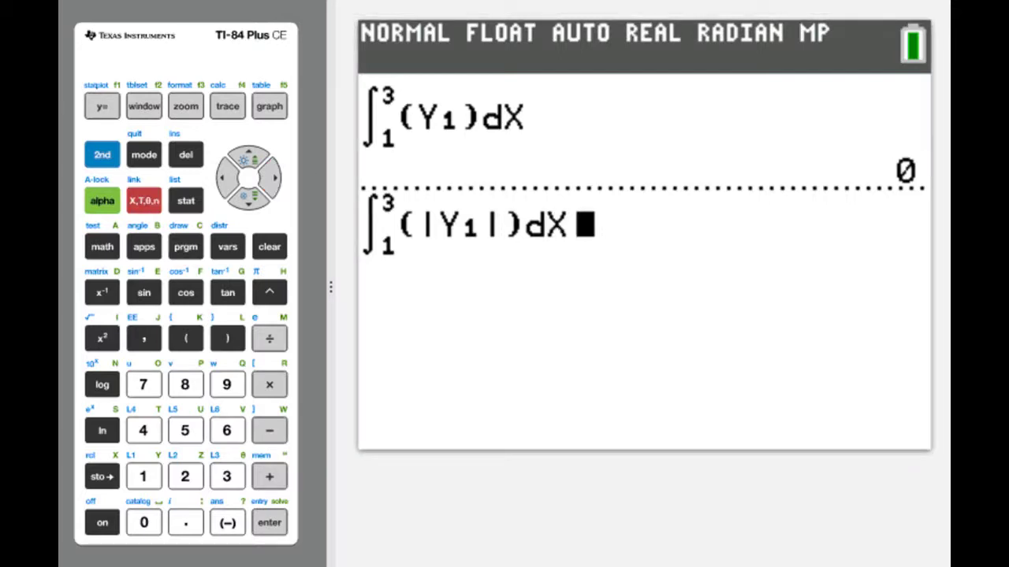
{"action": "left_click", "coordinate": [268, 522]}
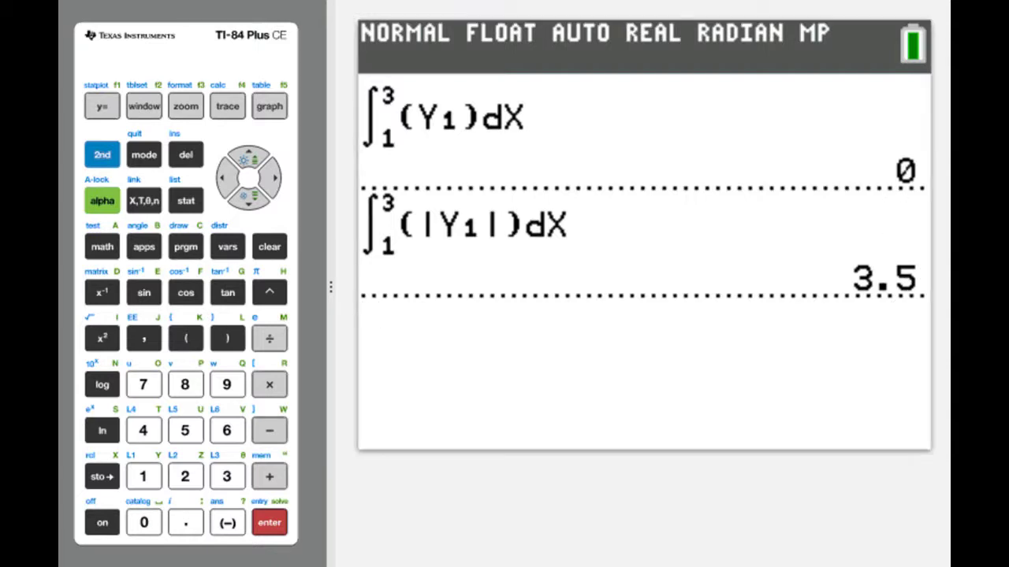
Set up another definite integral (fnInt) on the home screen, with stored variable A as lower limit and 3 as upper limit
{"action": "key", "text": "F5"}
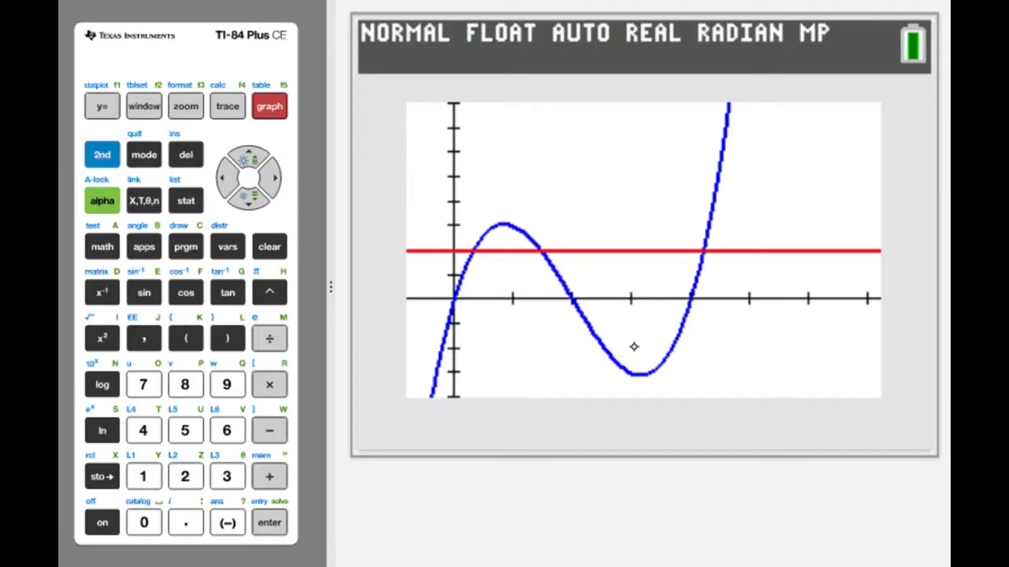
{"action": "key", "text": "m"}
{"action": "left_click", "coordinate": [226, 383]}
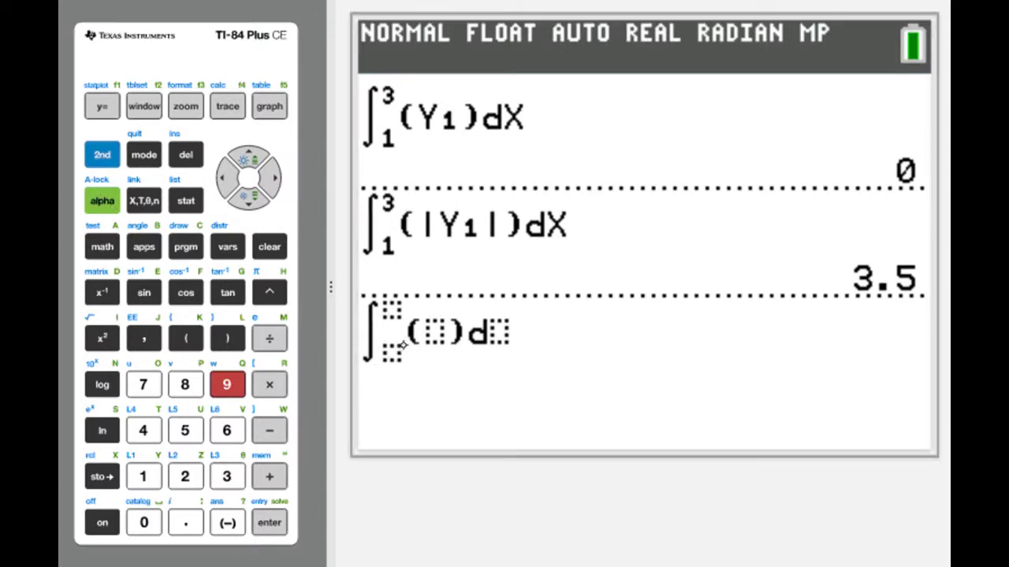
{"action": "left_click", "coordinate": [102, 246]}
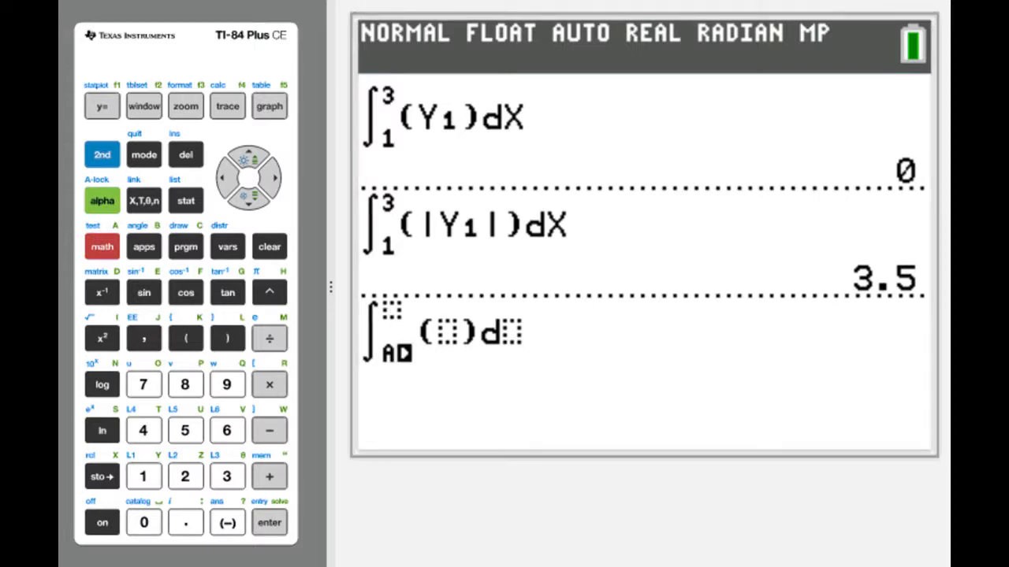
{"action": "left_click", "coordinate": [248, 158]}
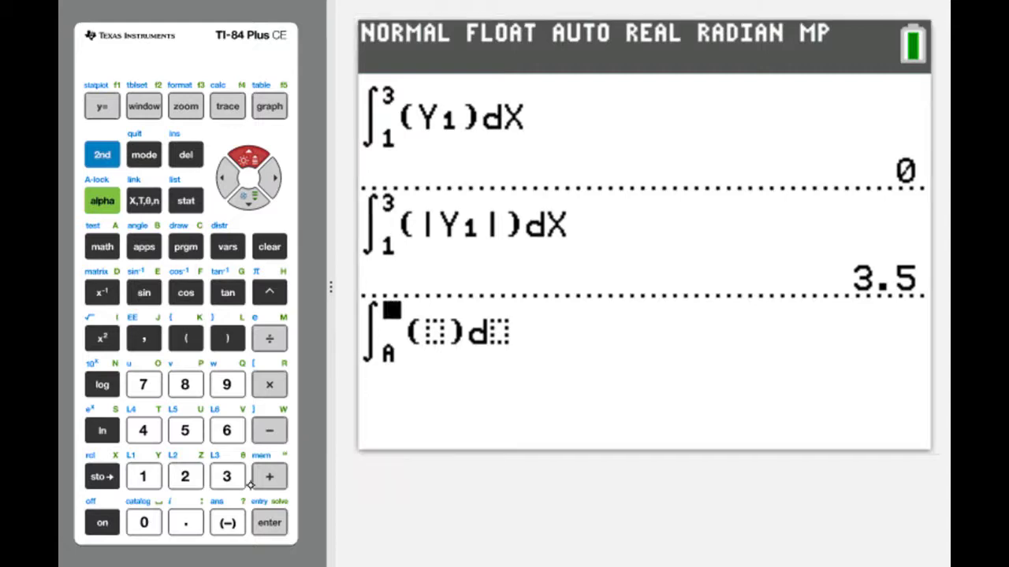
{"action": "left_click", "coordinate": [227, 476]}
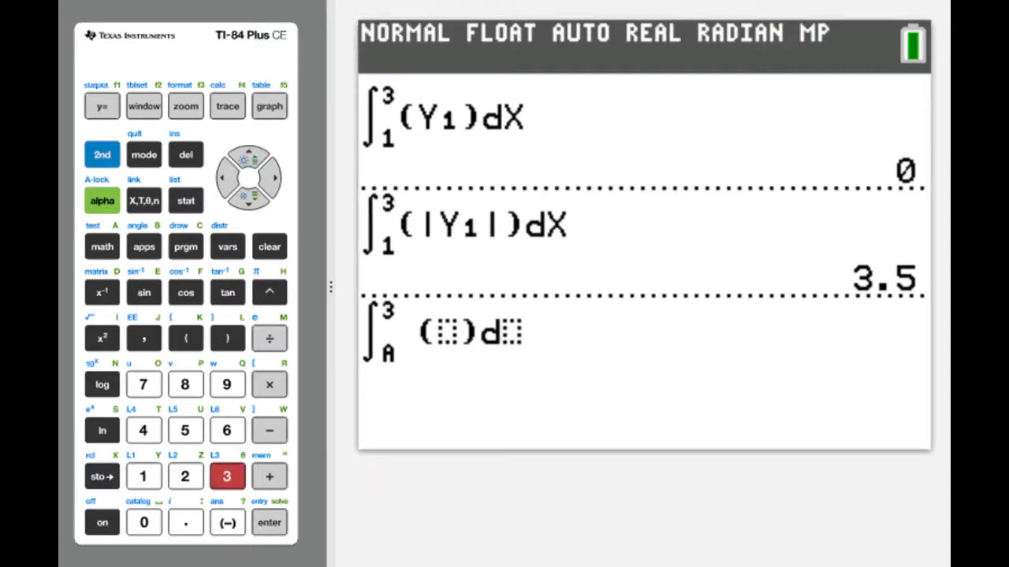
Enter the stored function Y1 as the integrand with respect to X and evaluate the integral from A to 3
{"action": "left_click", "coordinate": [269, 177]}
{"action": "left_click", "coordinate": [227, 247]}
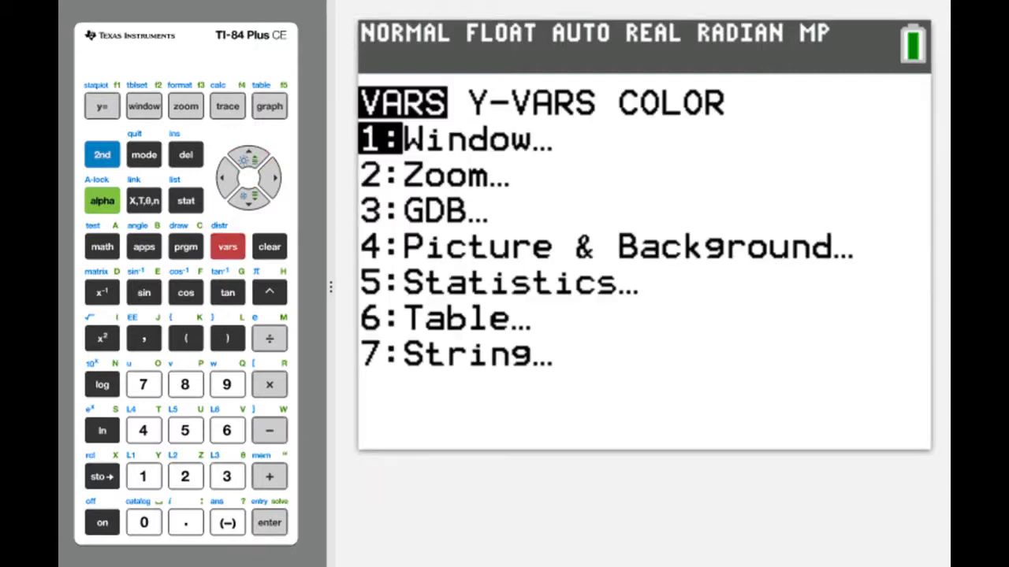
{"action": "left_click", "coordinate": [272, 176]}
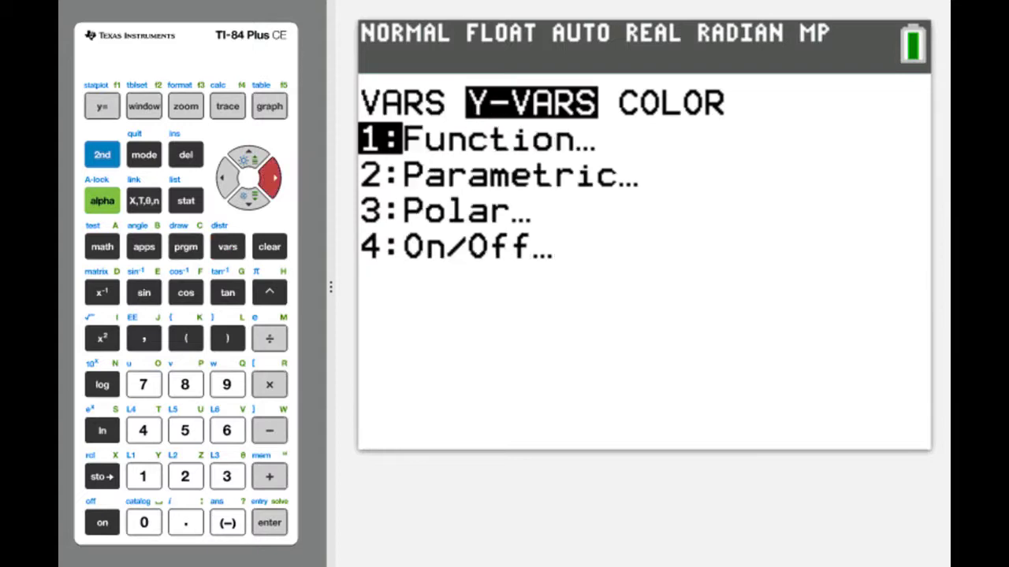
{"action": "left_click", "coordinate": [270, 524]}
{"action": "left_click", "coordinate": [265, 531]}
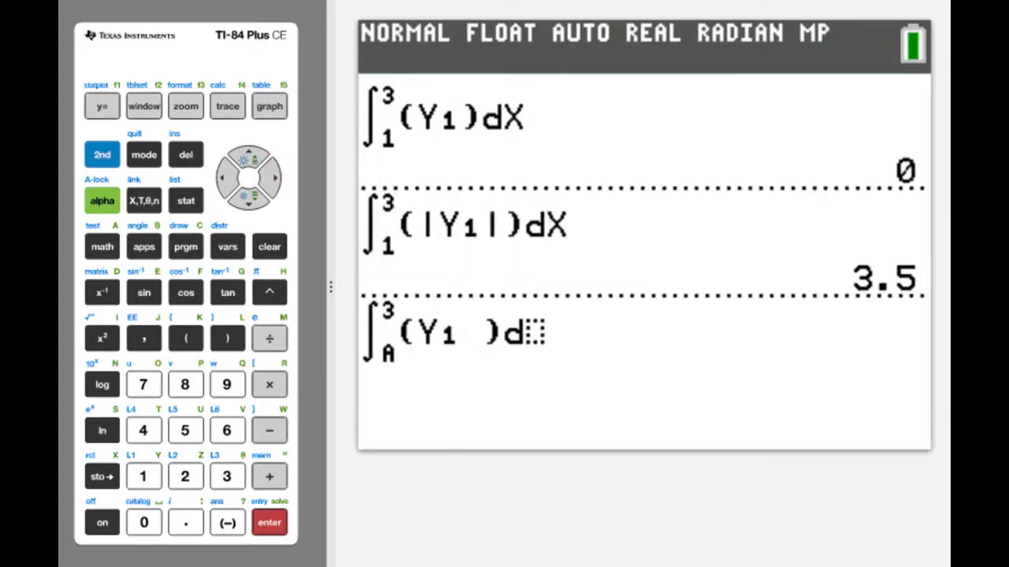
{"action": "left_click", "coordinate": [271, 177]}
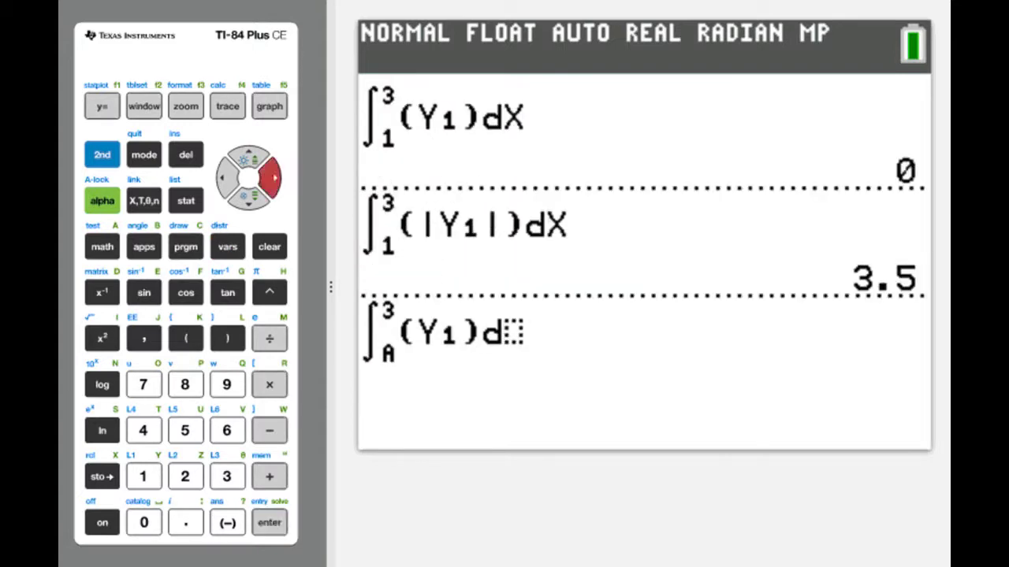
{"action": "left_click", "coordinate": [144, 201]}
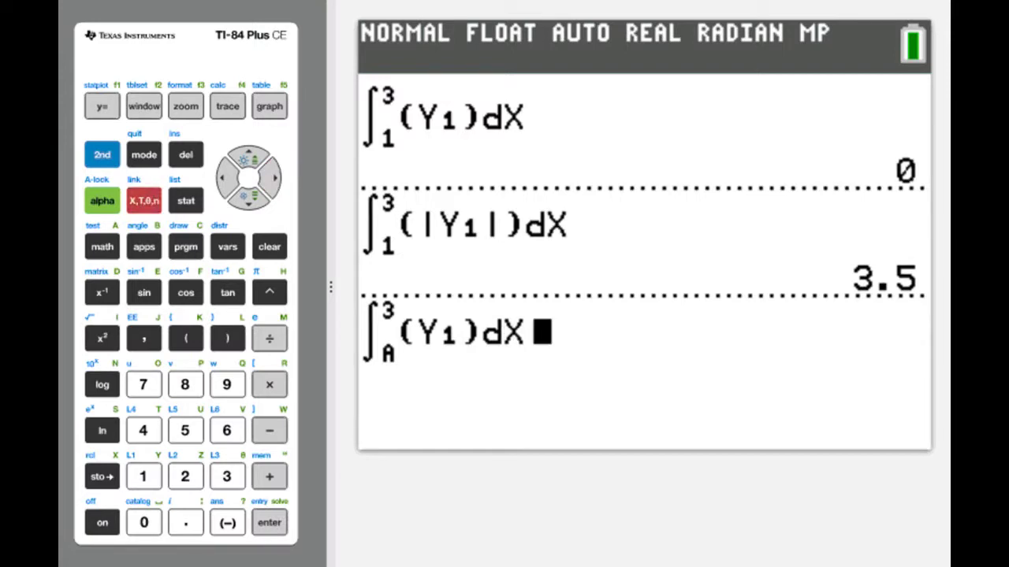
{"action": "left_click", "coordinate": [268, 523]}
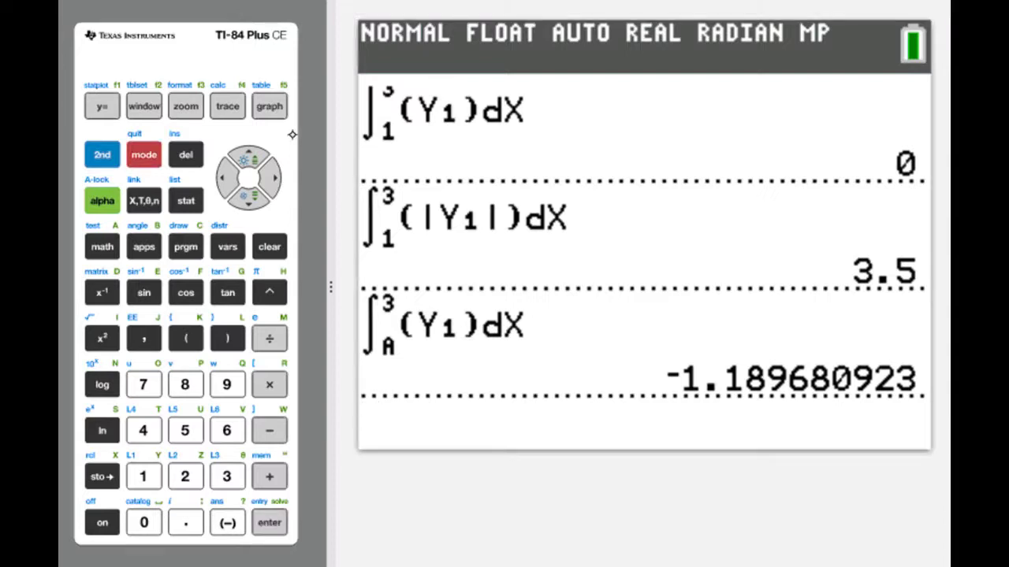
Calculate the rightmost intersection of the cubic Y1 and the horizontal line Y2 on the graph
{"action": "left_click", "coordinate": [269, 105]}
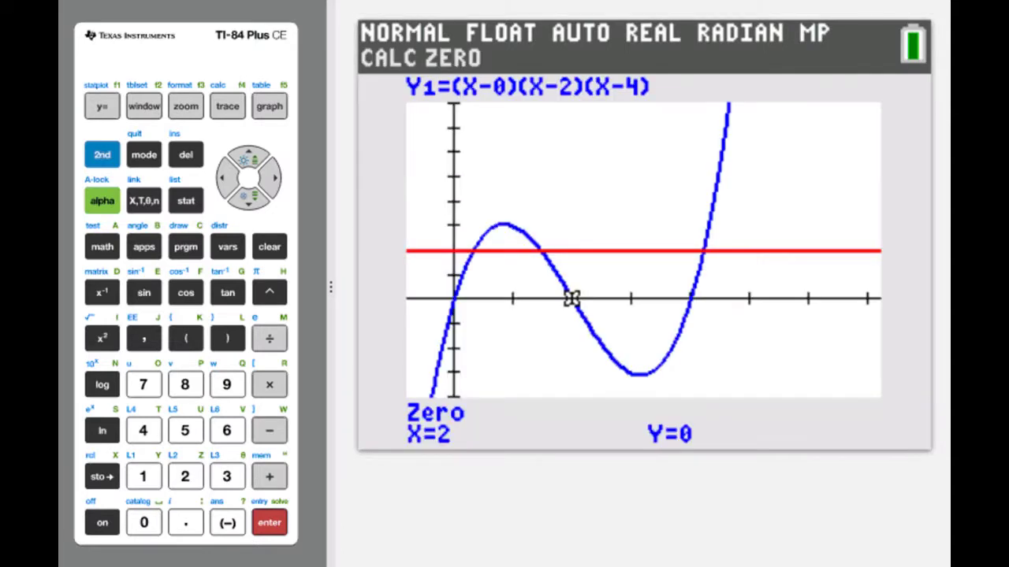
{"action": "key", "text": "F5"}
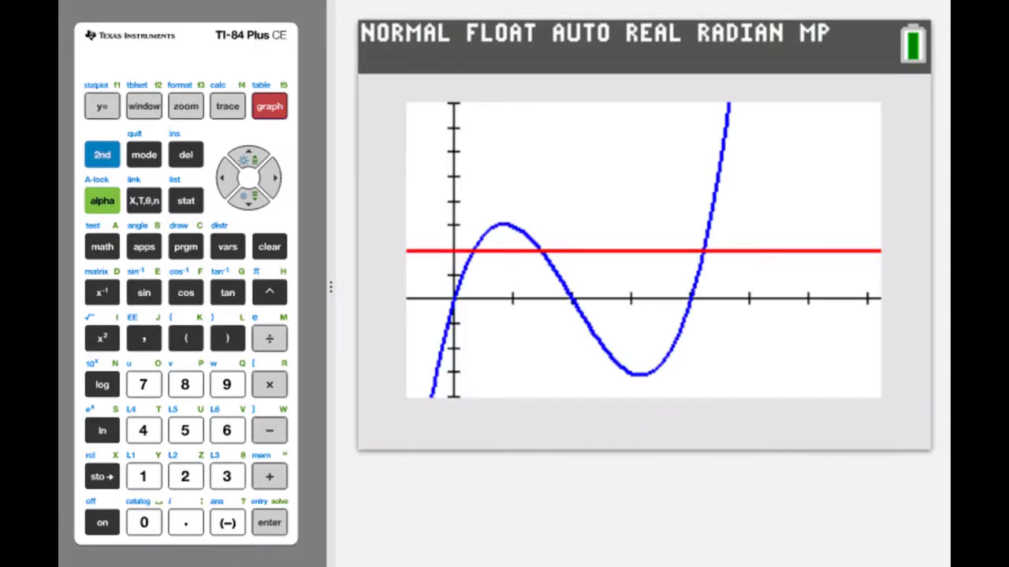
{"action": "left_click", "coordinate": [104, 154]}
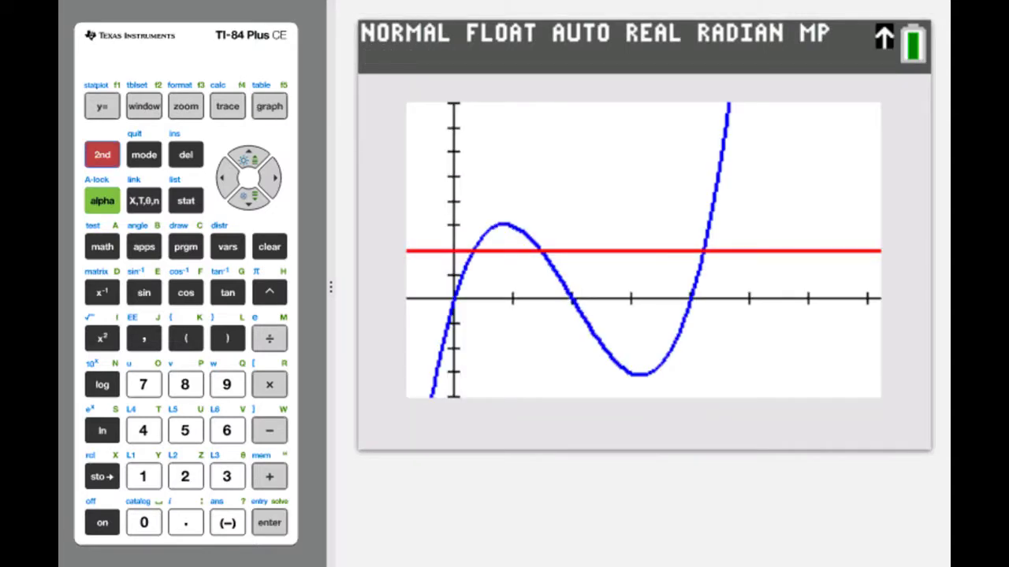
{"action": "left_click", "coordinate": [235, 104]}
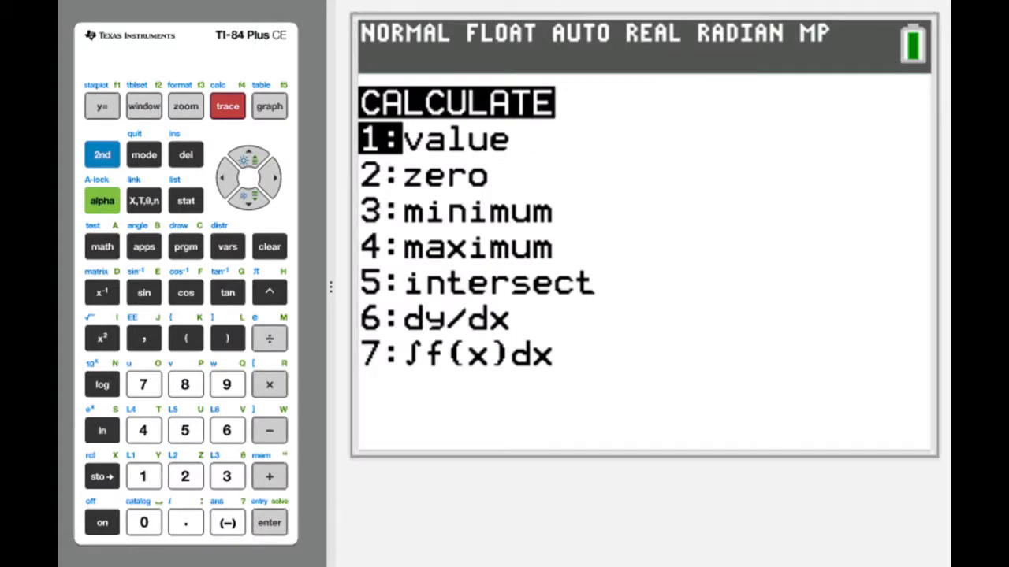
{"action": "left_click", "coordinate": [185, 430]}
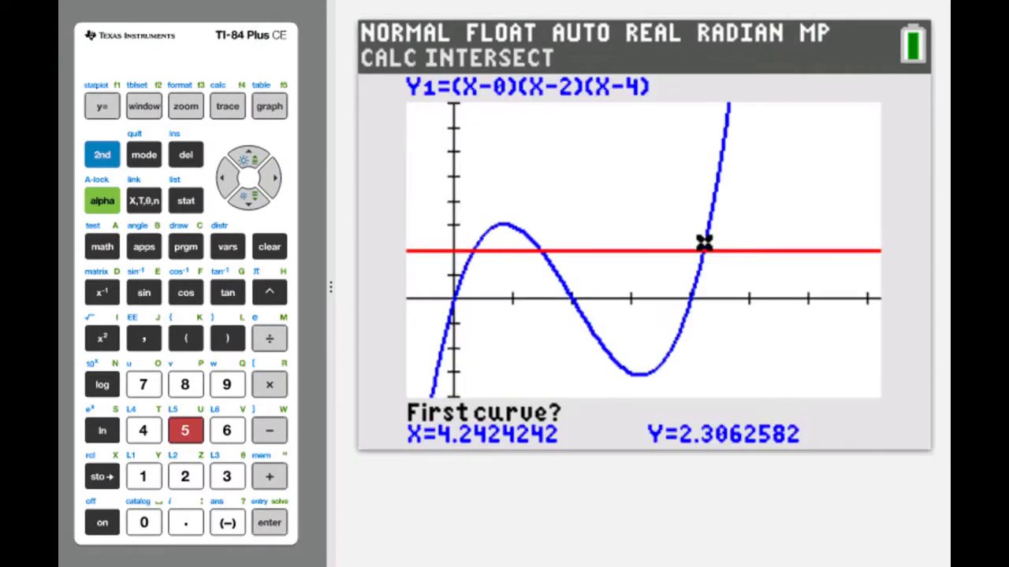
{"action": "left_click", "coordinate": [269, 524]}
{"action": "left_click", "coordinate": [269, 523]}
{"action": "left_click", "coordinate": [270, 523]}
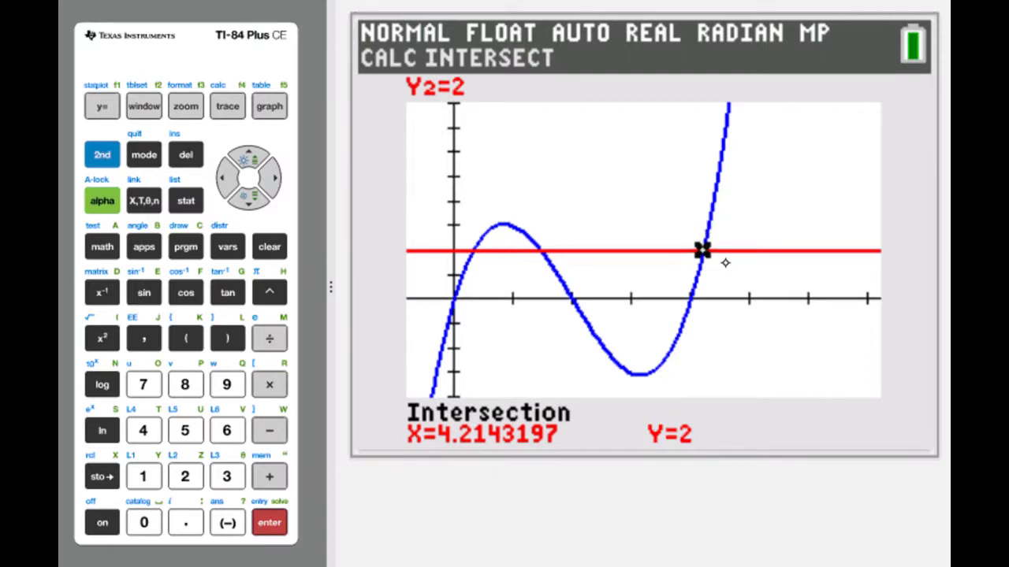
{"action": "key", "text": "Return"}
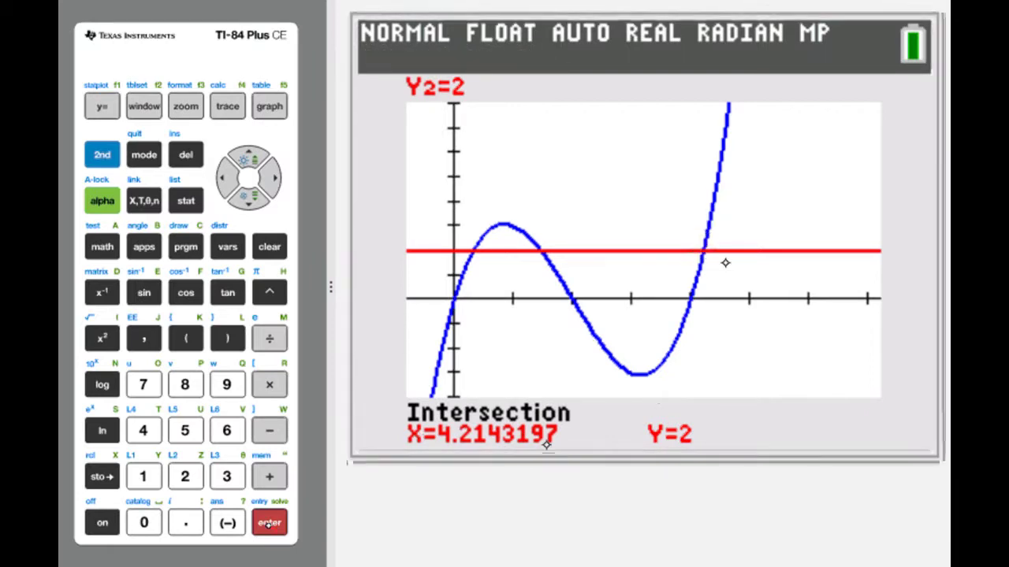
{"action": "left_click", "coordinate": [268, 524]}
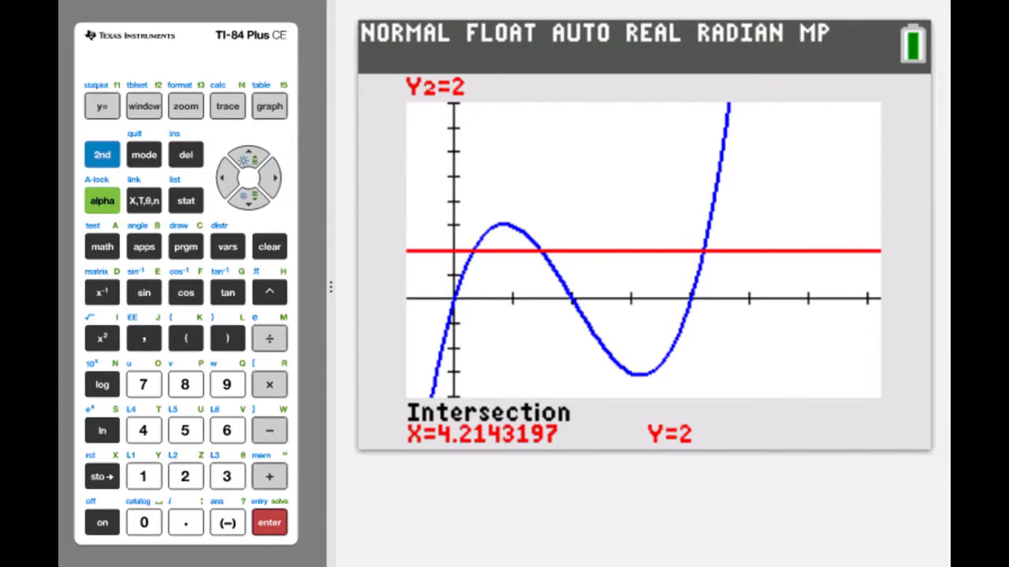
Store the intersection's X value from Ans in variable B on the home screen
{"action": "left_click", "coordinate": [101, 477]}
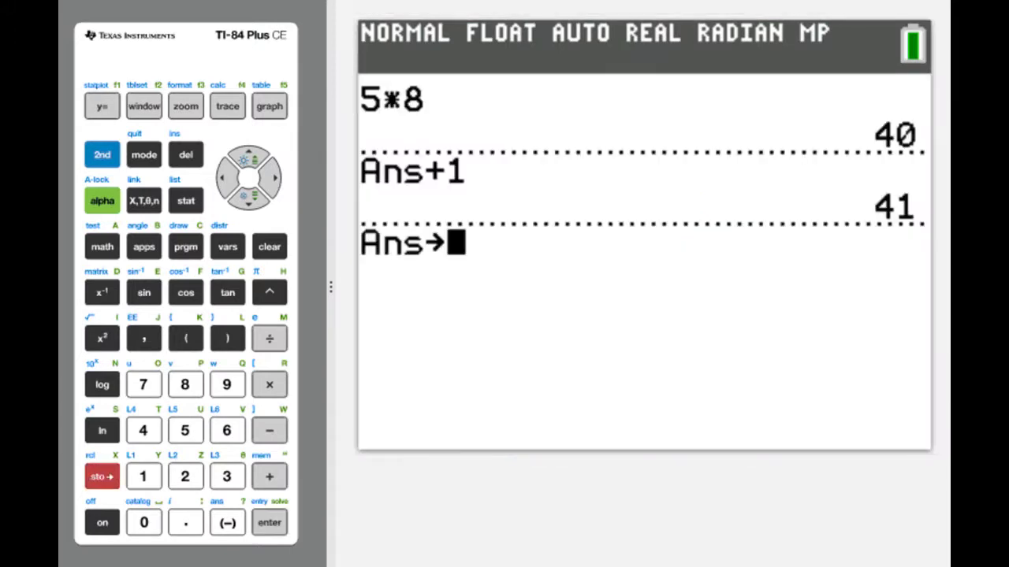
{"action": "left_click", "coordinate": [102, 201]}
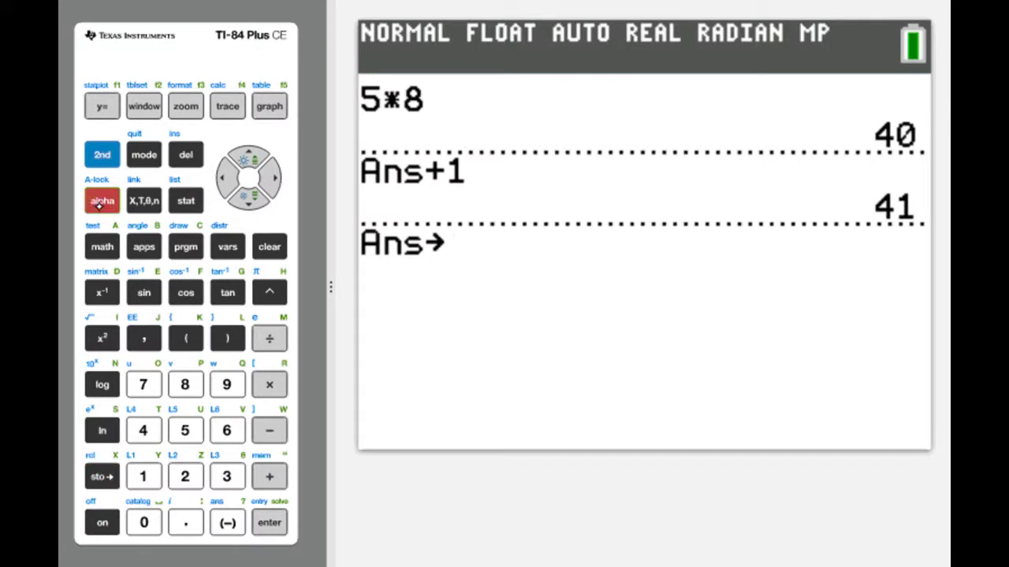
{"action": "left_click", "coordinate": [144, 247]}
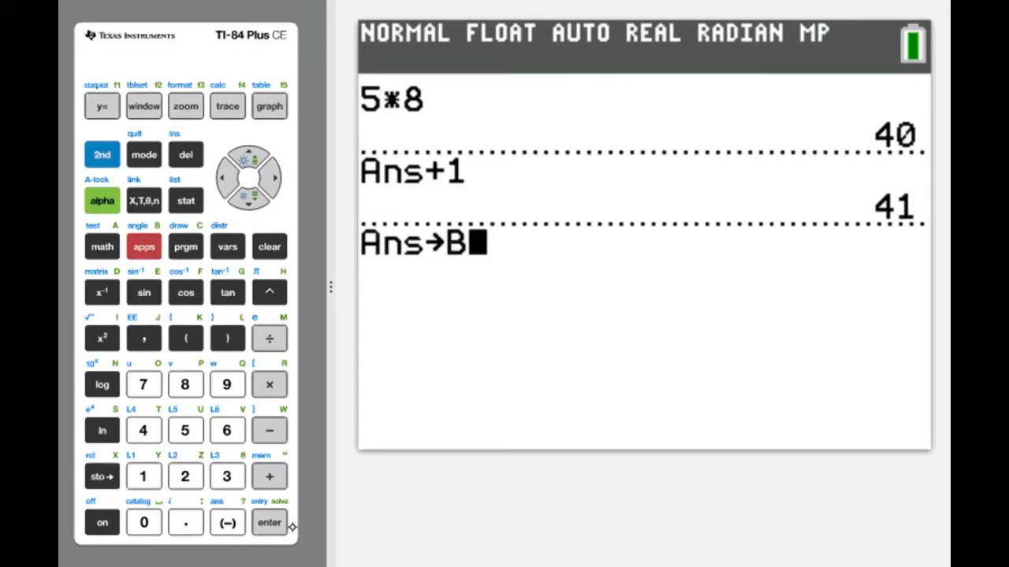
{"action": "left_click", "coordinate": [272, 523]}
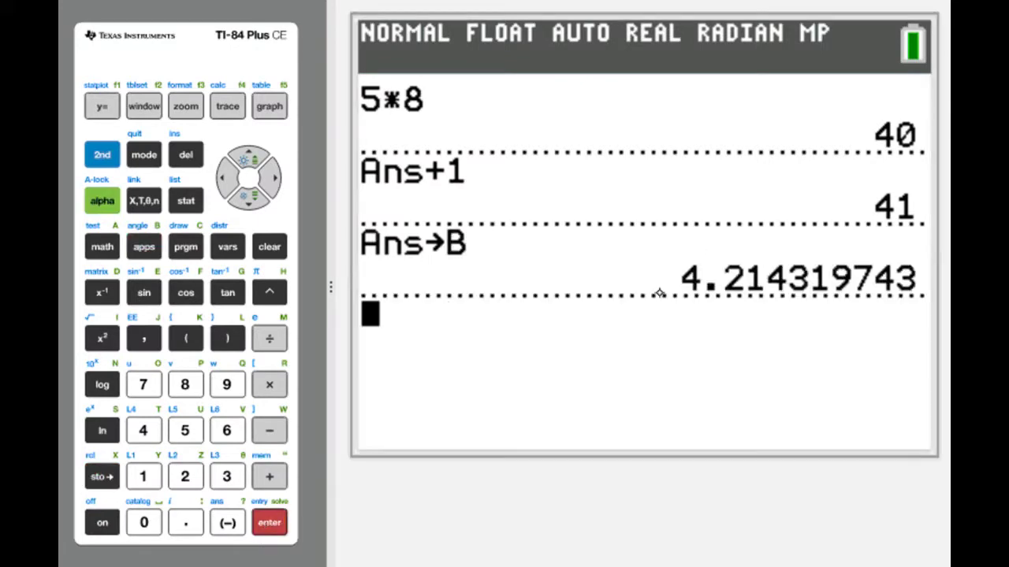
Clear the home screen and set up a definite integral (fnInt) with stored variables A as lower limit and B as upper limit
{"action": "left_click", "coordinate": [270, 247]}
{"action": "left_click", "coordinate": [102, 246]}
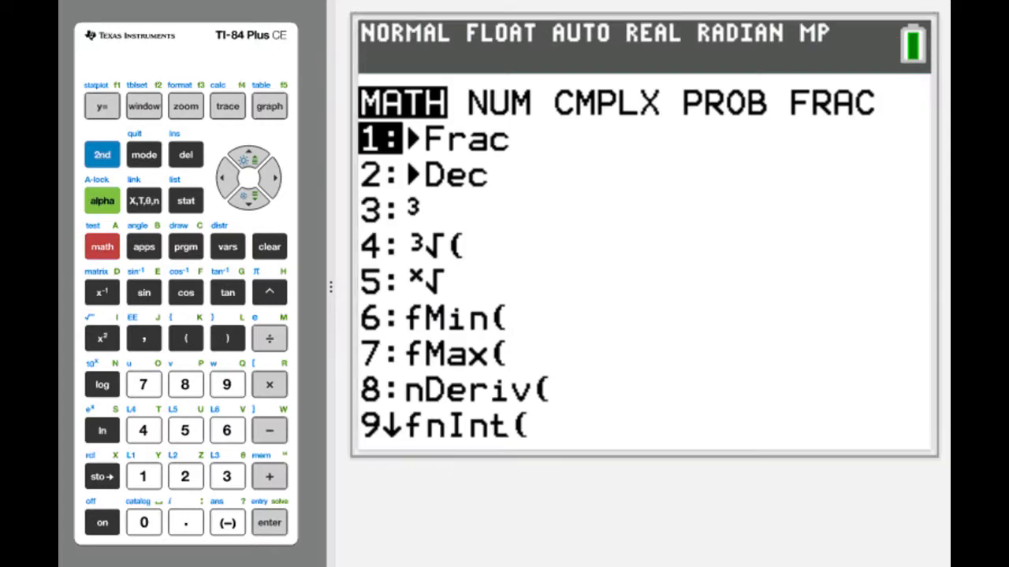
{"action": "left_click", "coordinate": [225, 383]}
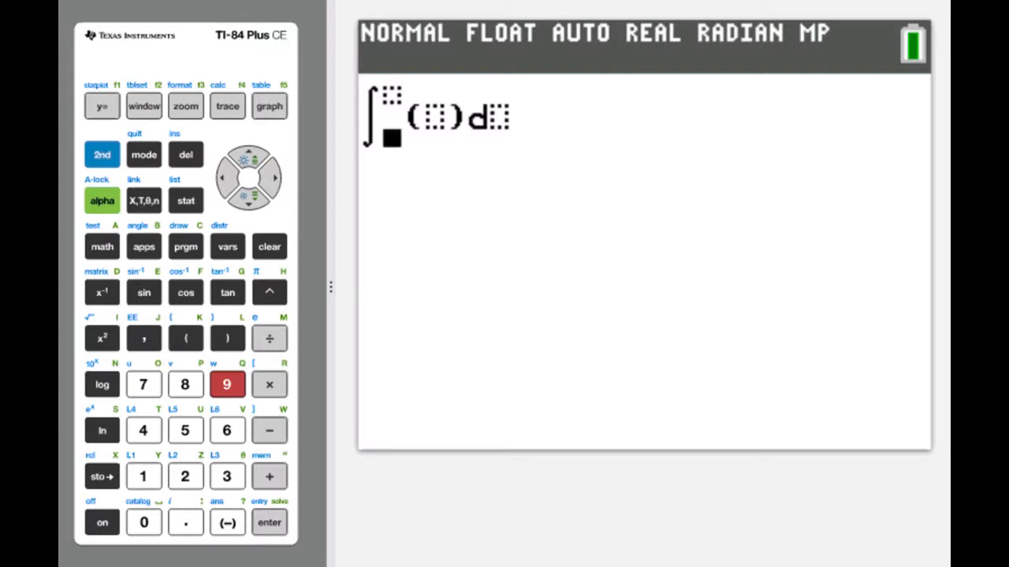
{"action": "left_click", "coordinate": [102, 200]}
{"action": "left_click", "coordinate": [101, 247]}
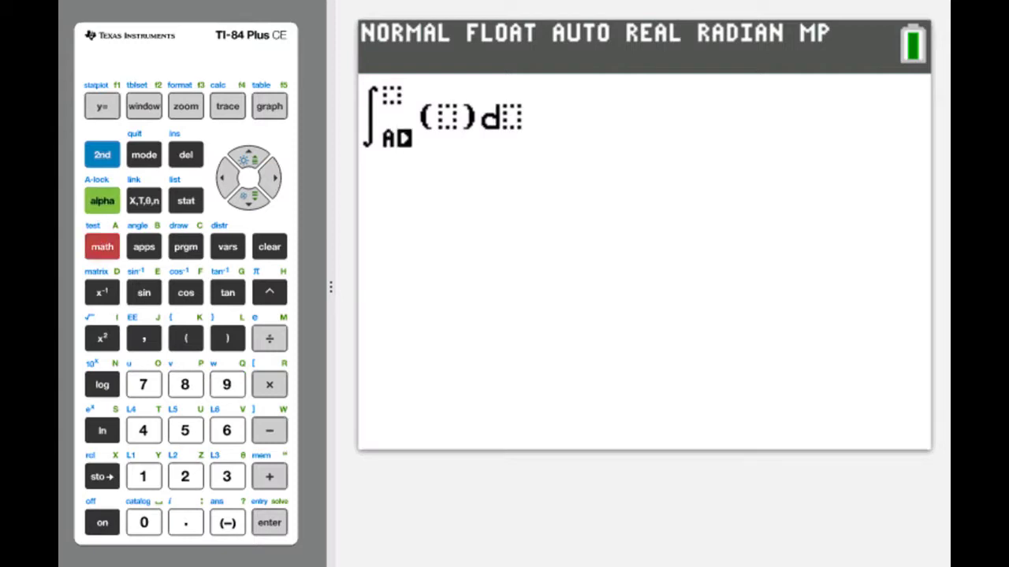
{"action": "key", "text": "Up"}
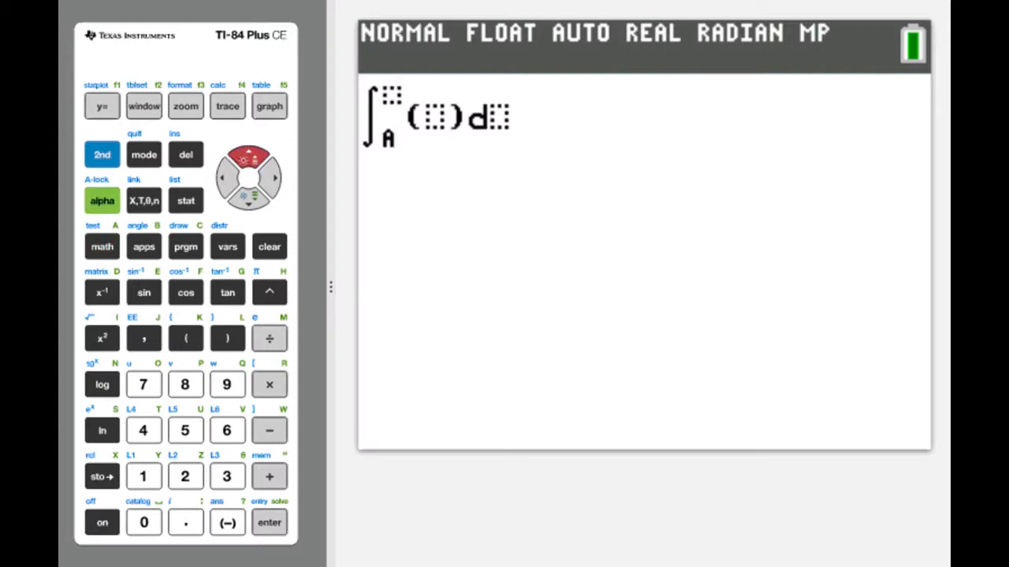
{"action": "left_click", "coordinate": [101, 200]}
{"action": "left_click", "coordinate": [143, 246]}
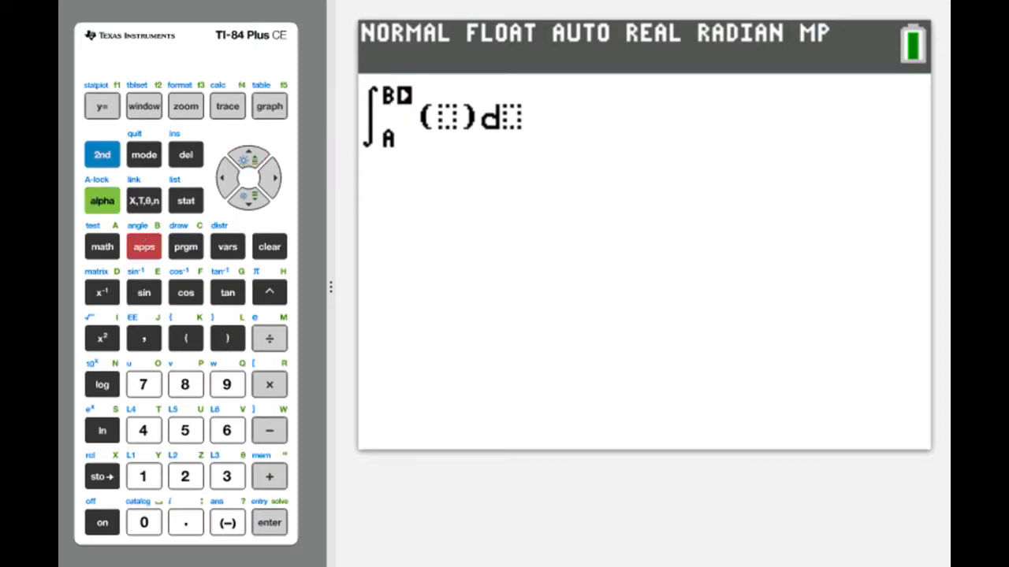
Enter the stored function Y1 as the integrand with respect to X and evaluate the integral from A to B
{"action": "key", "text": "Right"}
{"action": "left_click", "coordinate": [223, 247]}
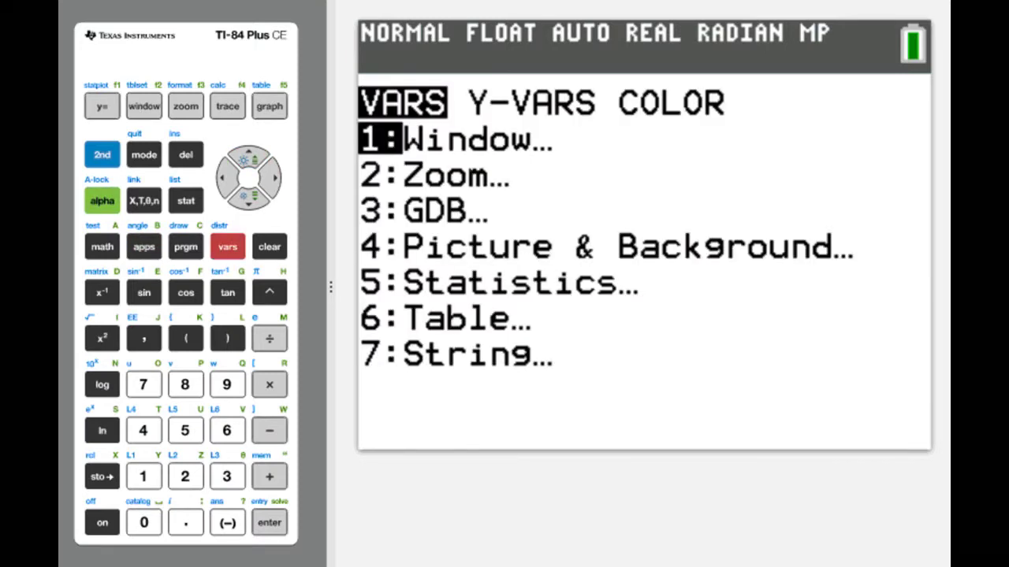
{"action": "key", "text": "Right"}
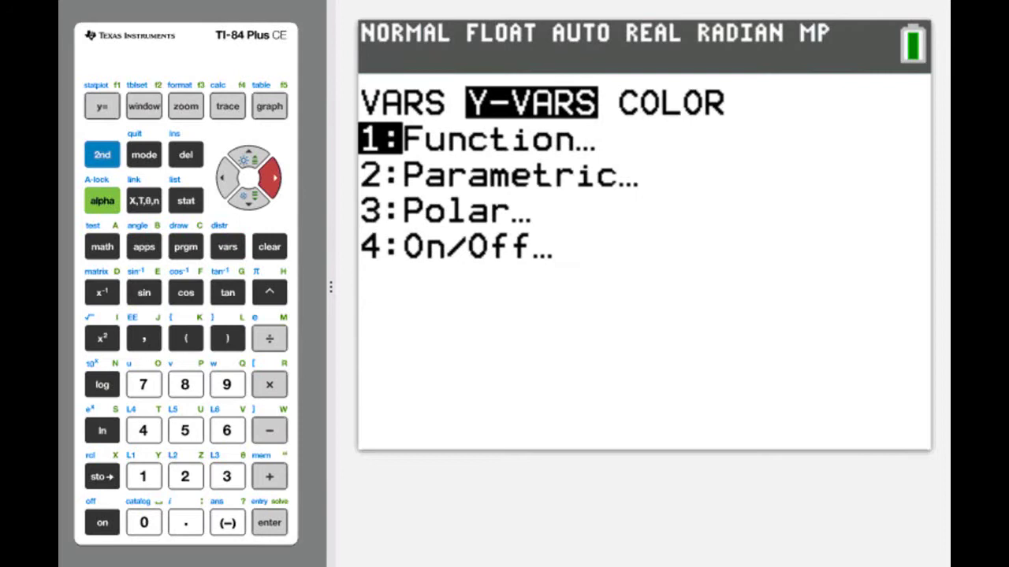
{"action": "left_click", "coordinate": [261, 522]}
{"action": "left_click", "coordinate": [260, 522]}
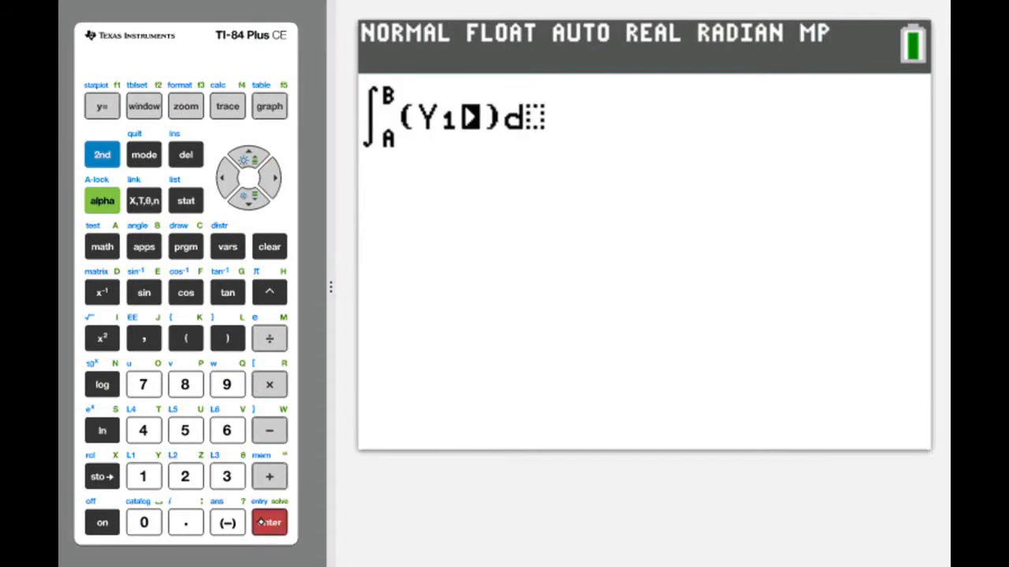
{"action": "left_click", "coordinate": [265, 172]}
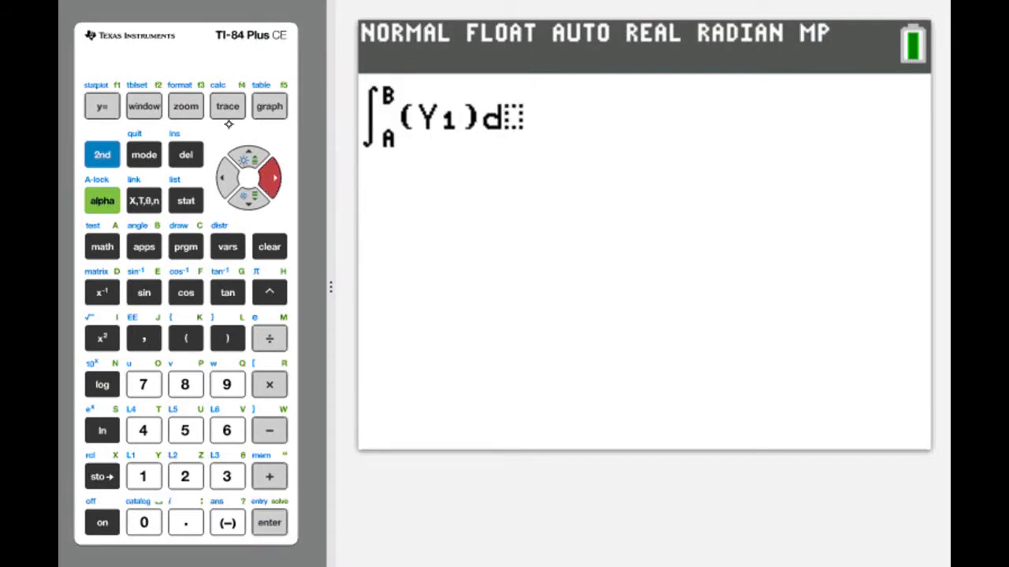
{"action": "left_click", "coordinate": [143, 198]}
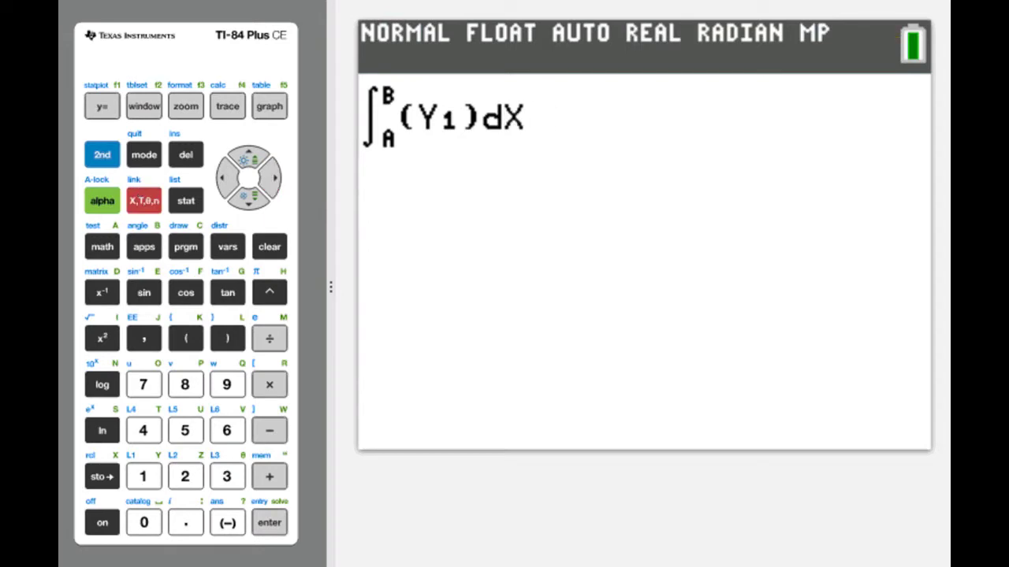
{"action": "left_click", "coordinate": [269, 523]}
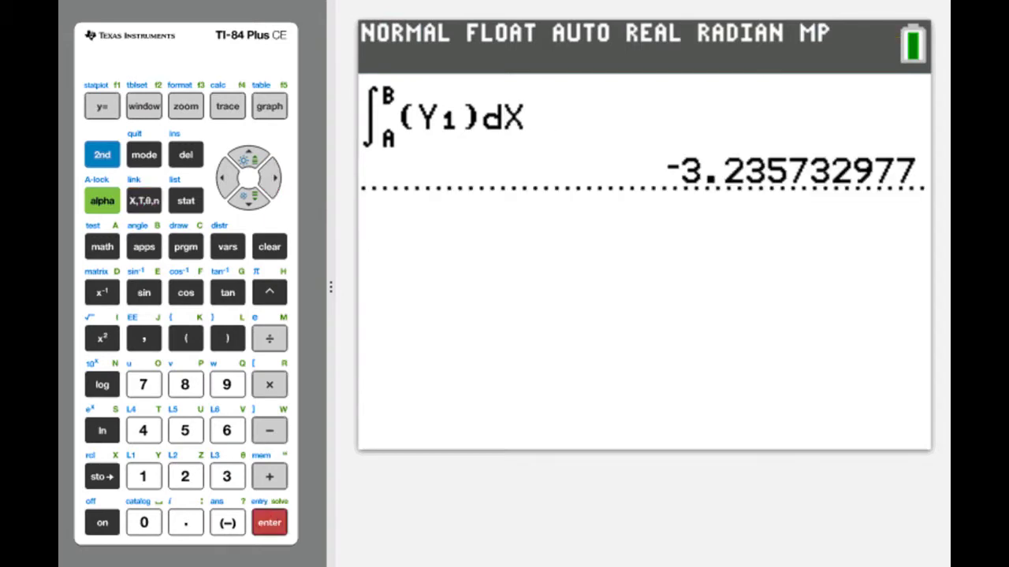